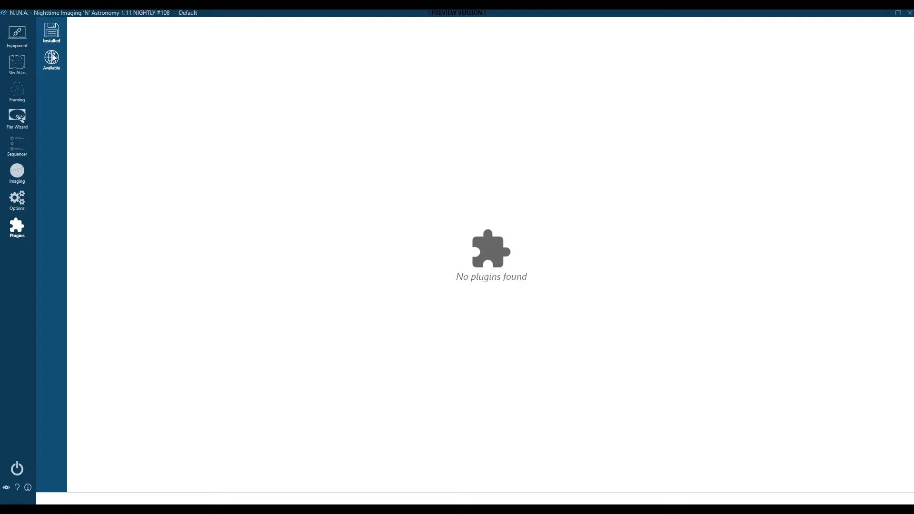
Select Ground Station in N.I.N.A.'s Available plugins list and open its homepage
{"action": "left_click", "coordinate": [50, 58]}
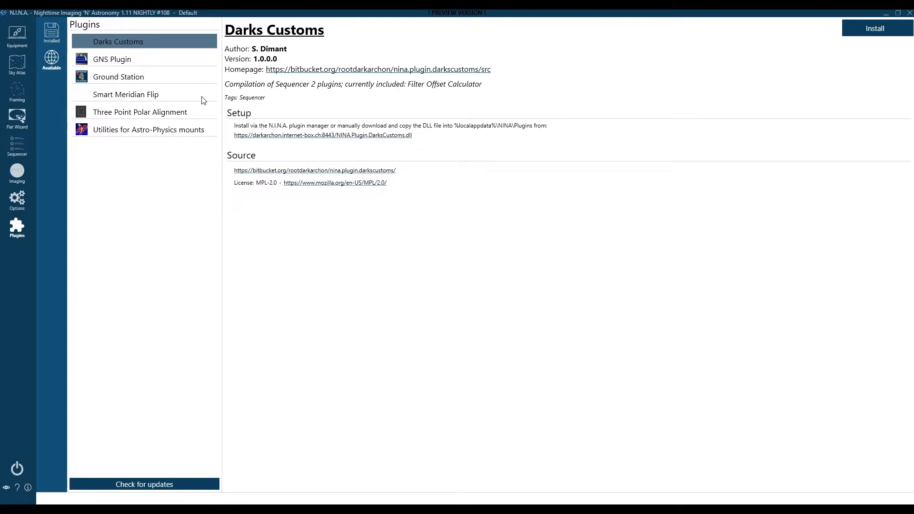
{"action": "left_click", "coordinate": [131, 81]}
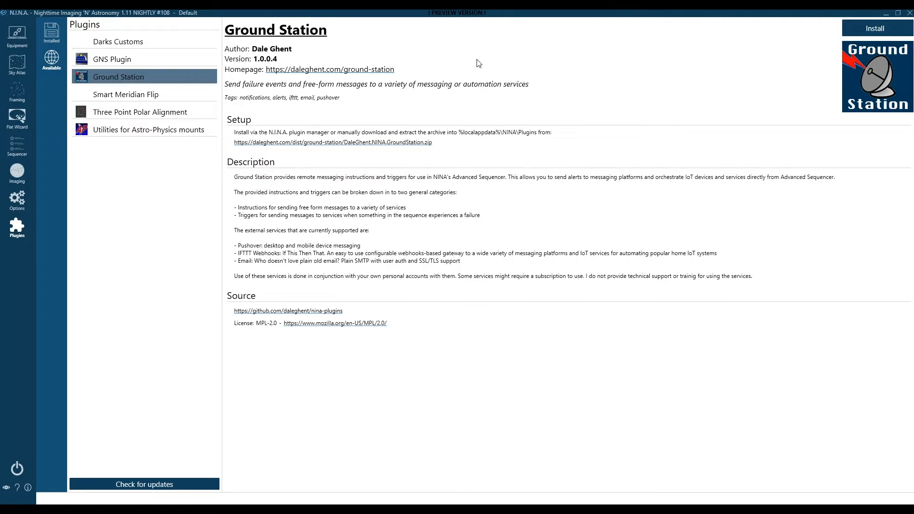
{"action": "left_click", "coordinate": [357, 72]}
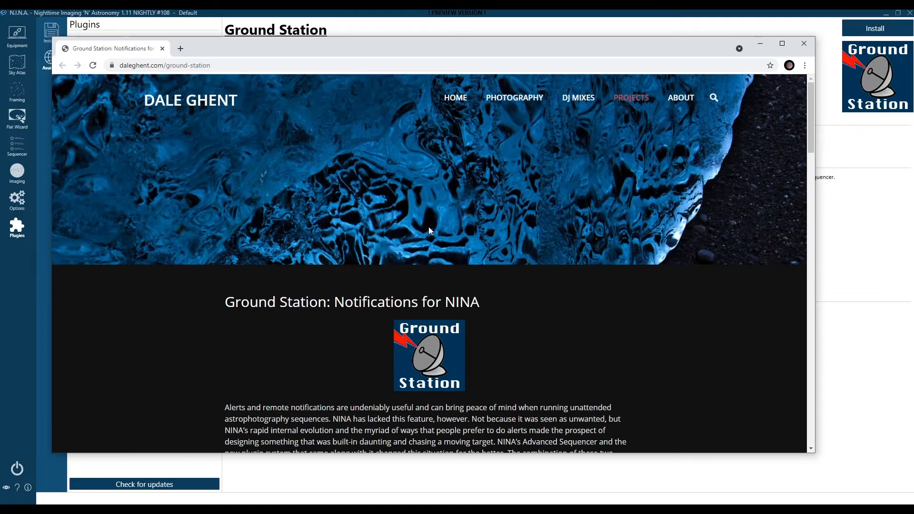
Read through the Notifications for NINA web page, then minimize Chrome
{"action": "scroll", "coordinate": [546, 373], "scroll_direction": "down", "scroll_amount": 5}
{"action": "scroll", "coordinate": [546, 373], "scroll_direction": "down", "scroll_amount": 15}
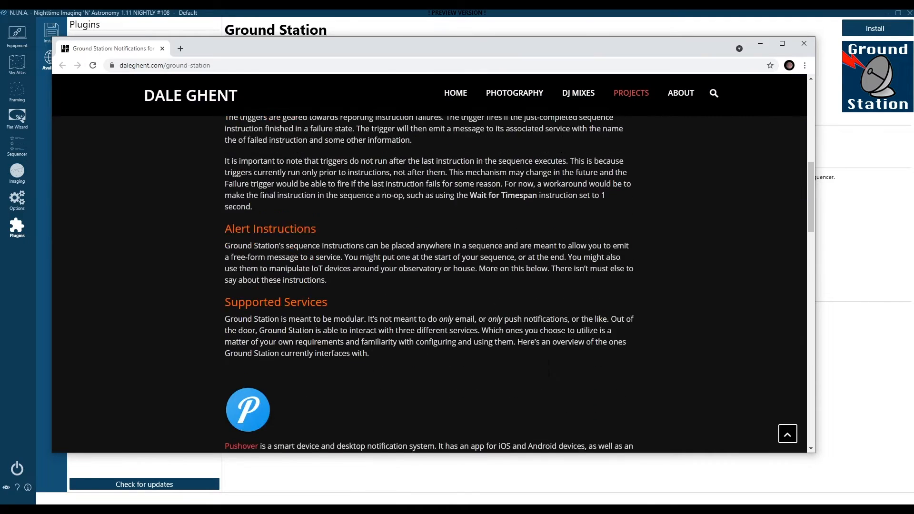
{"action": "scroll", "coordinate": [547, 372], "scroll_direction": "down", "scroll_amount": 10}
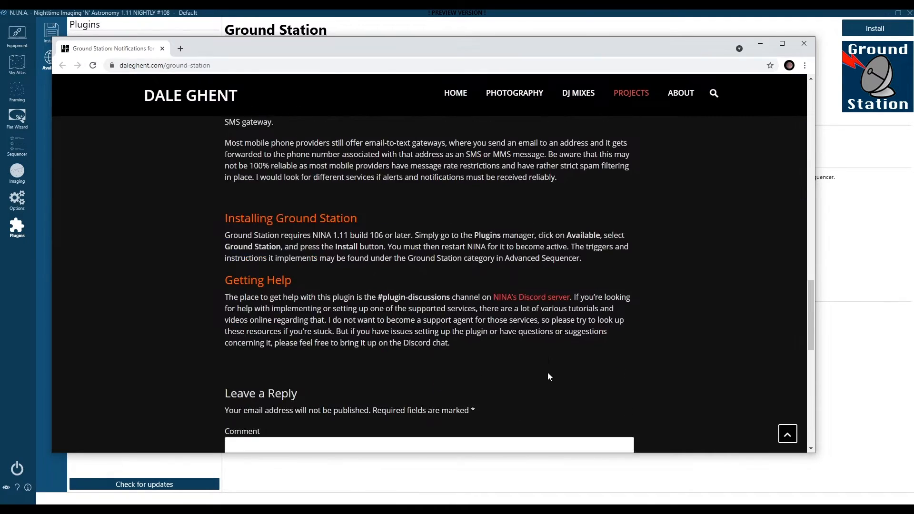
{"action": "scroll", "coordinate": [548, 370], "scroll_direction": "up", "scroll_amount": 8}
{"action": "scroll", "coordinate": [550, 370], "scroll_direction": "up", "scroll_amount": 12}
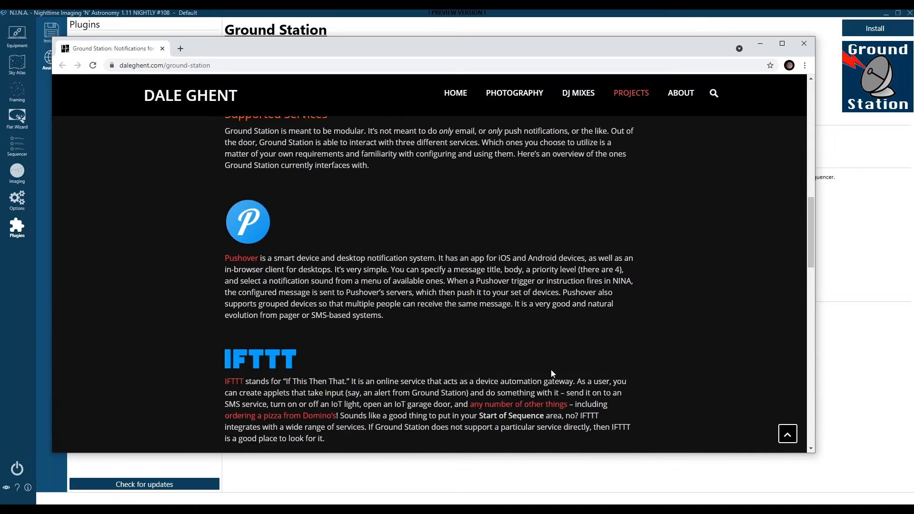
{"action": "left_click", "coordinate": [762, 43]}
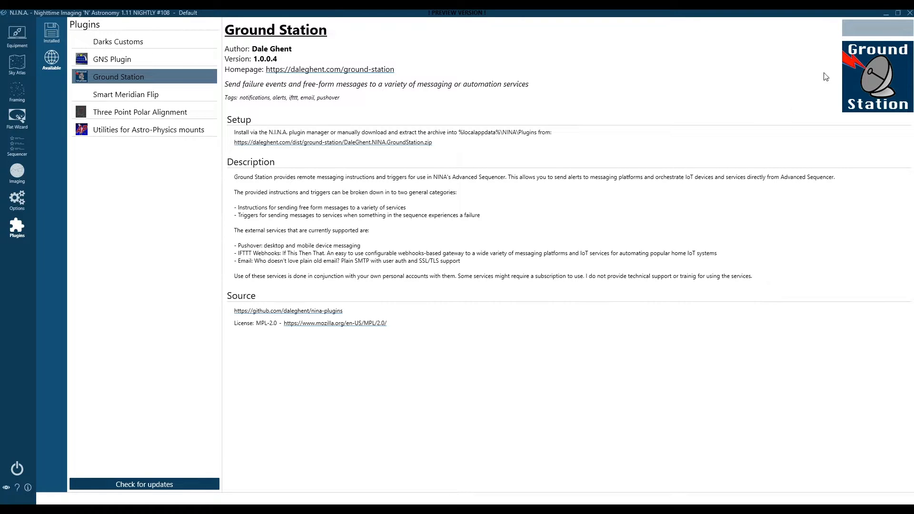
Restart N.I.N.A. and show the installed Ground Station 1.0.0.4 plugin under Plugins
{"action": "left_click", "coordinate": [910, 13]}
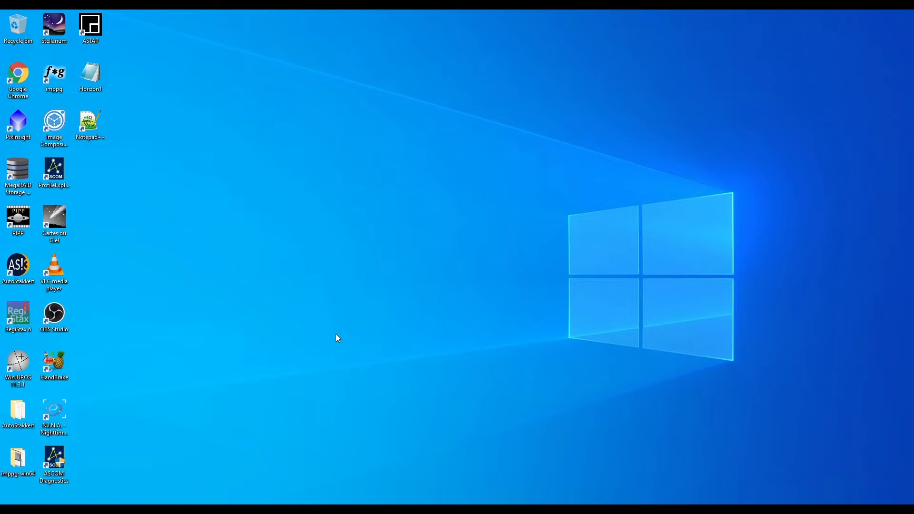
{"action": "double_click", "coordinate": [54, 409]}
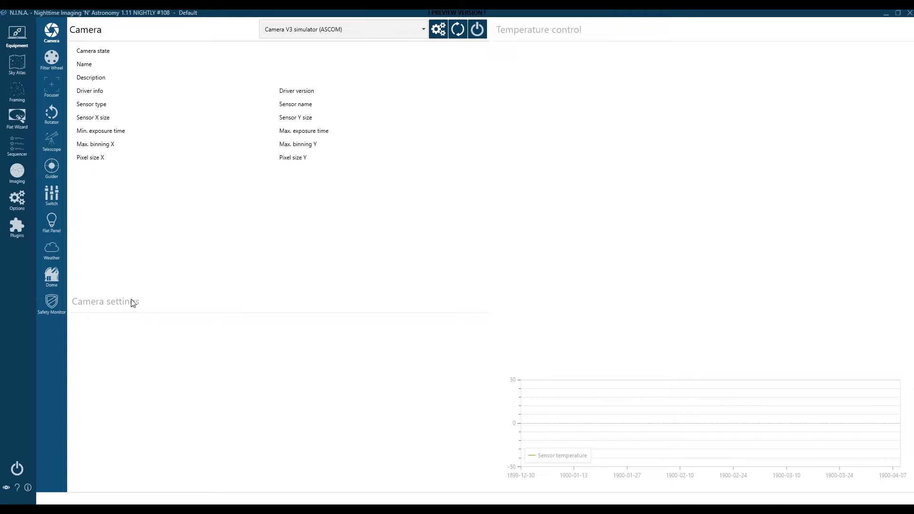
{"action": "left_click", "coordinate": [14, 229]}
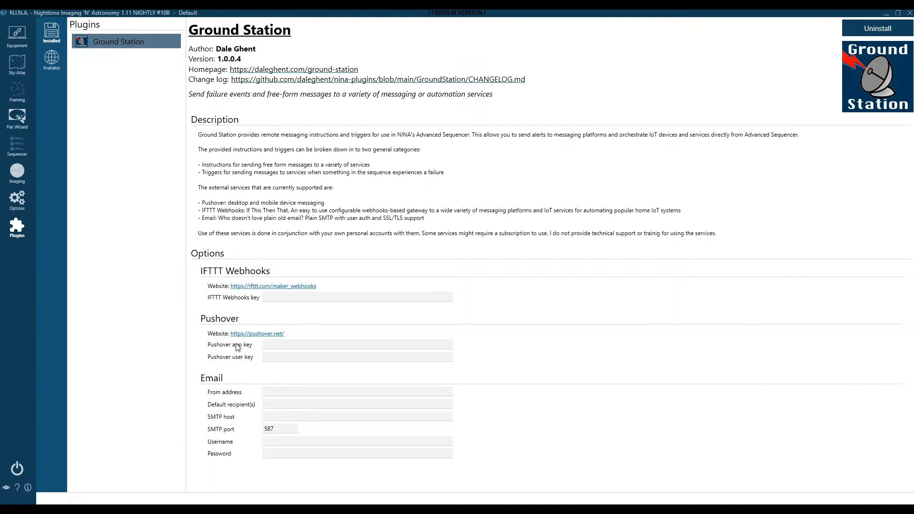
{"action": "left_click", "coordinate": [257, 334]}
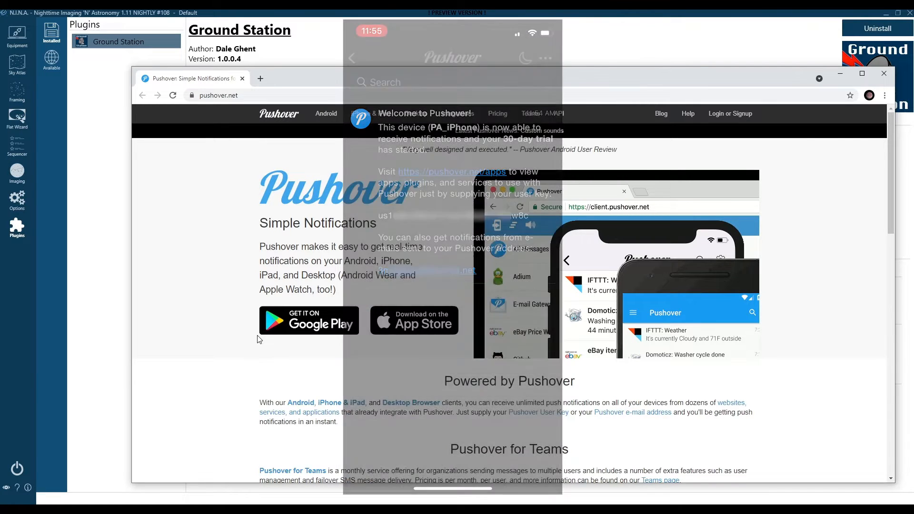
Log in to Pushover with the account e-mail and password
{"action": "left_click", "coordinate": [717, 115]}
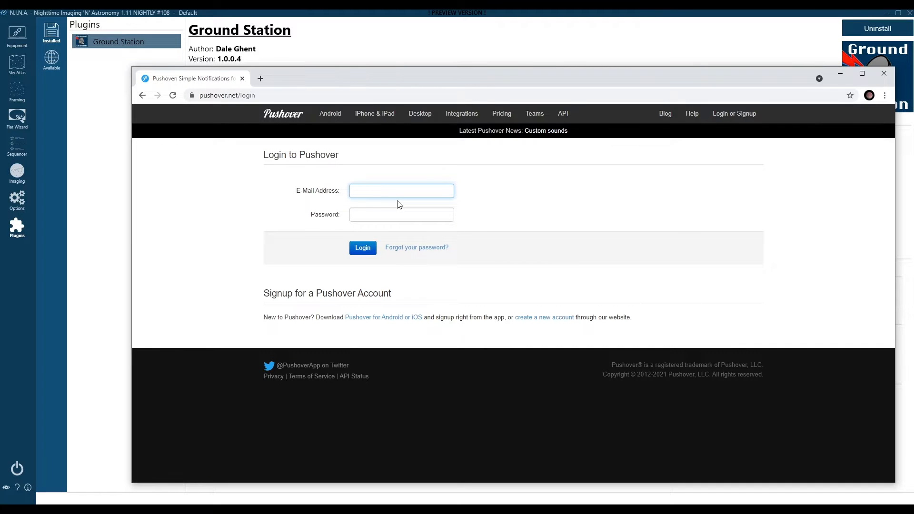
{"action": "type", "text": "[blurred email address]"}
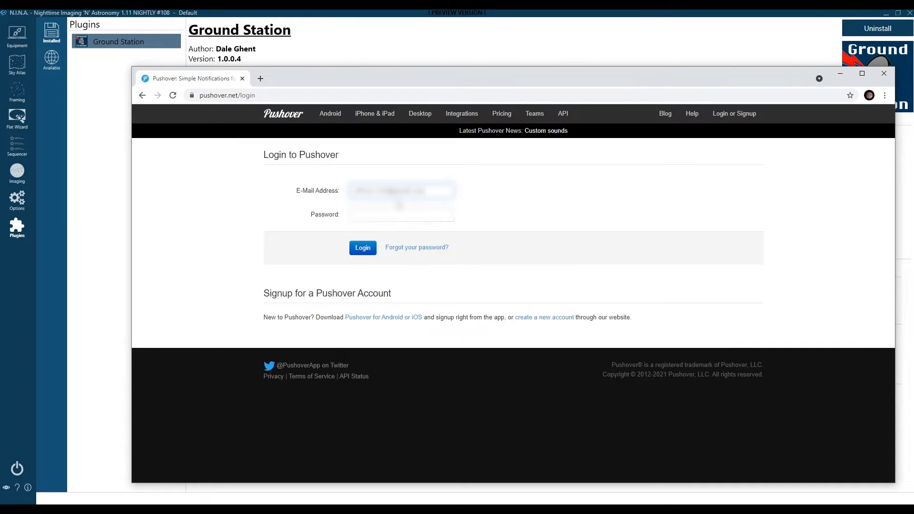
{"action": "left_click", "coordinate": [366, 220]}
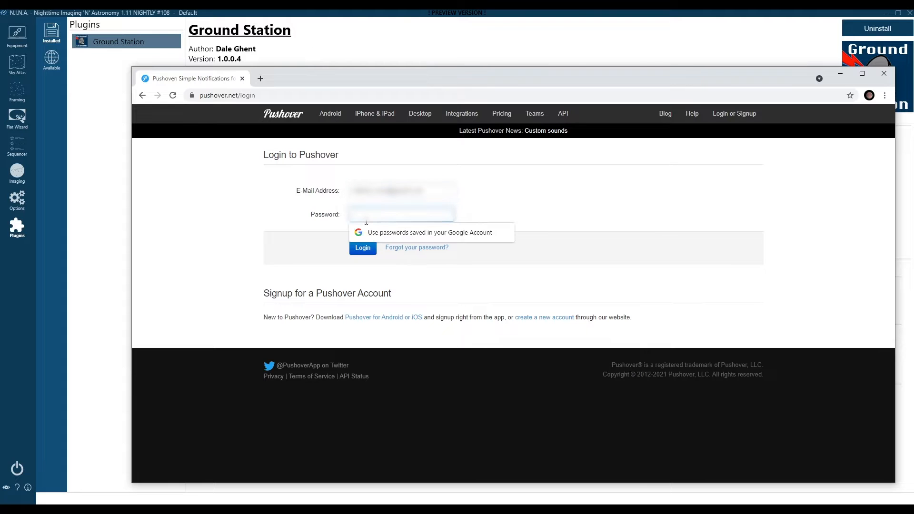
{"action": "type", "text": "[masked password]"}
{"action": "left_click", "coordinate": [363, 247]}
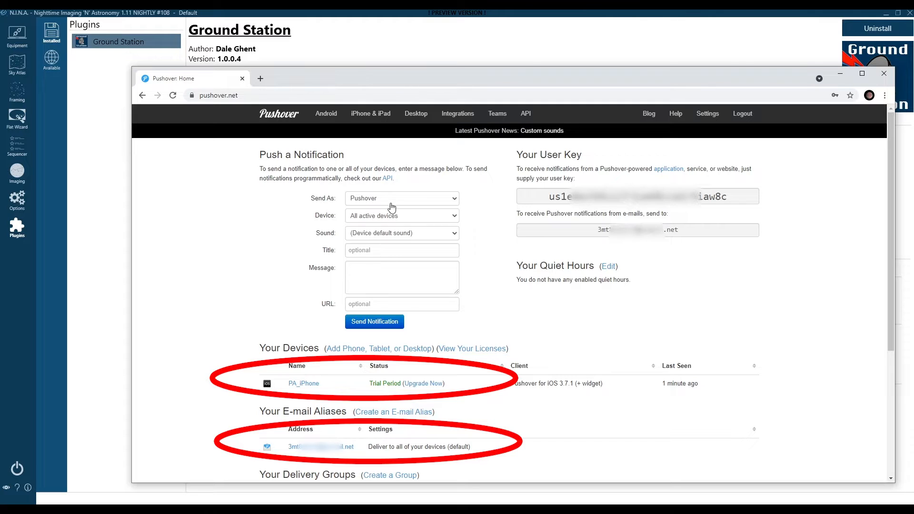
Send a test notification titled 'Test' with message 'Hello World' to all devices
{"action": "left_click", "coordinate": [380, 248]}
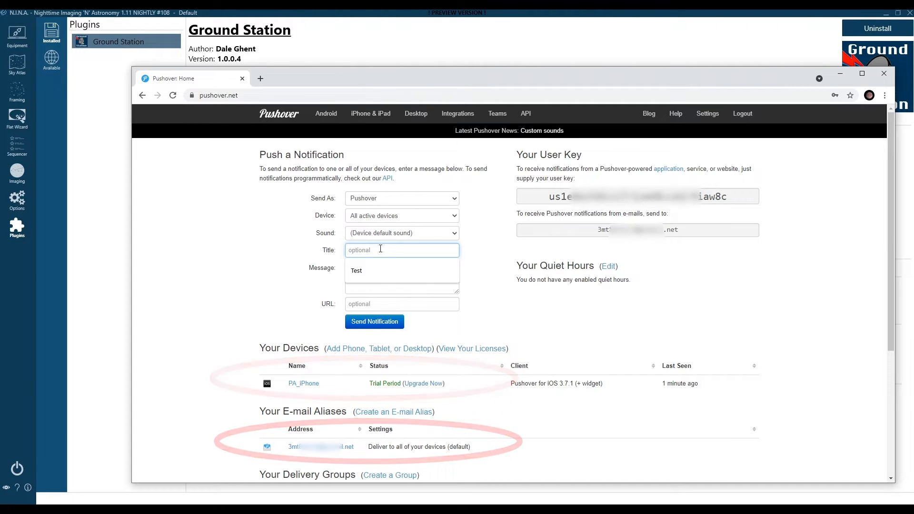
{"action": "type", "text": "Test"}
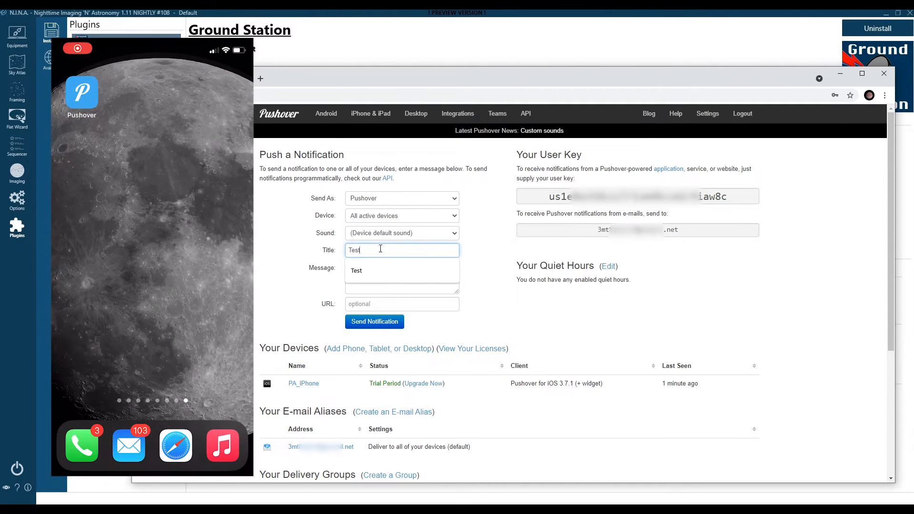
{"action": "key", "text": "Tab"}
{"action": "type", "text": "Hell"}
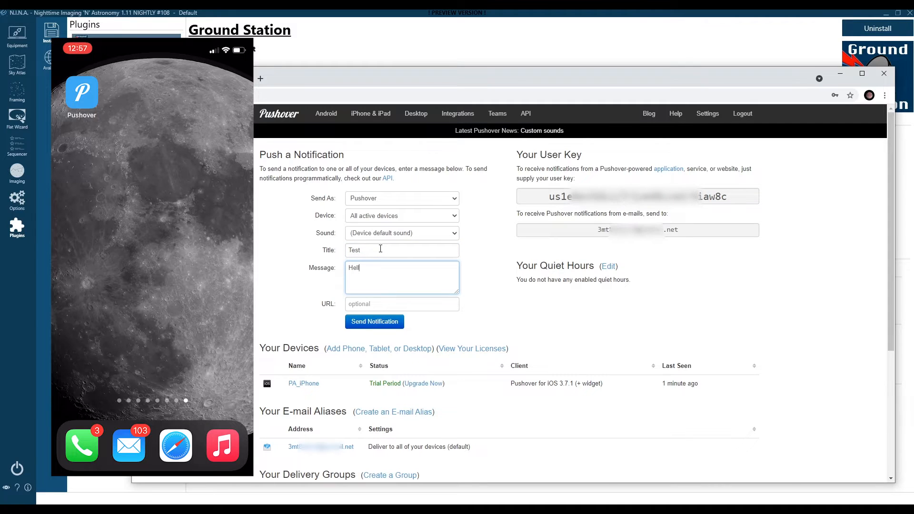
{"action": "type", "text": "o World!"}
{"action": "left_click", "coordinate": [383, 322]}
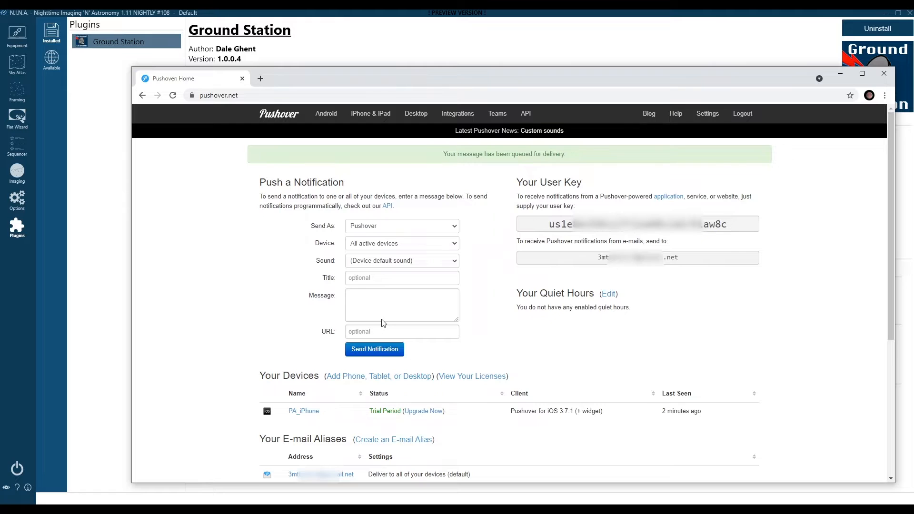
{"action": "scroll", "coordinate": [527, 480], "scroll_direction": "down", "scroll_amount": 5}
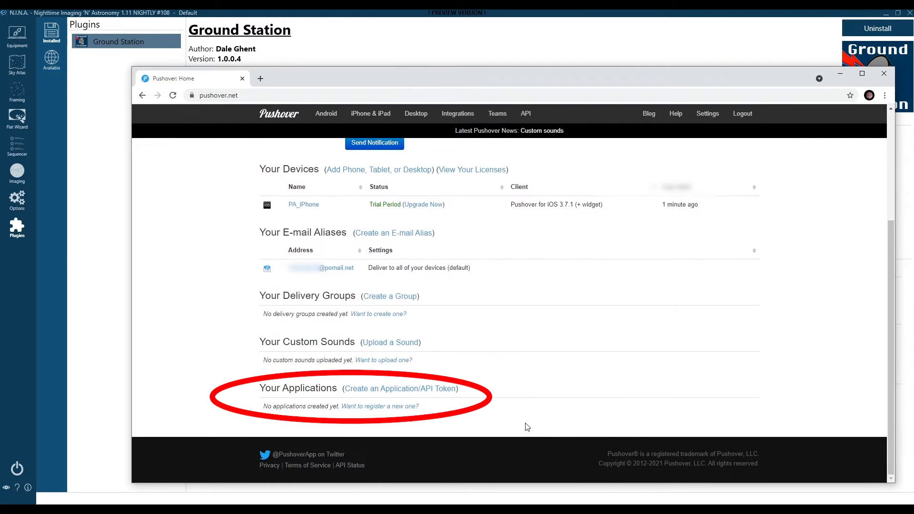
Create a Pushover application named NINA, described 'NINA Ground Station', accepting the terms
{"action": "left_click", "coordinate": [403, 392]}
{"action": "left_click", "coordinate": [367, 239]}
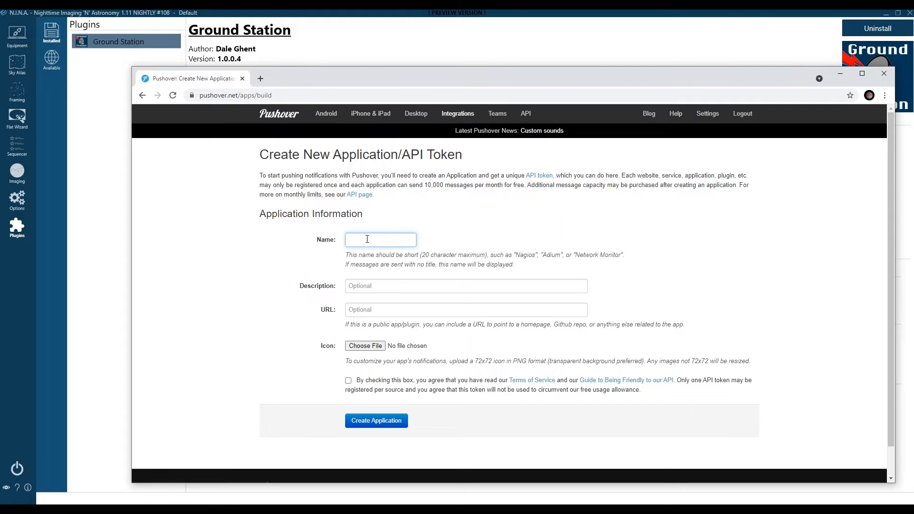
{"action": "type", "text": "NINA"}
{"action": "left_click", "coordinate": [355, 281]}
{"action": "type", "text": "NINA"}
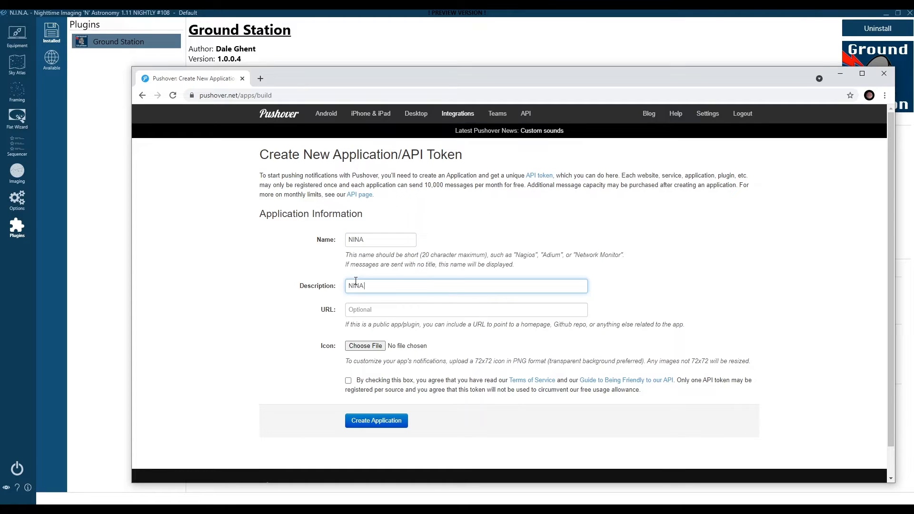
{"action": "type", "text": " Ground Station"}
{"action": "left_click", "coordinate": [348, 381]}
{"action": "left_click", "coordinate": [364, 420]}
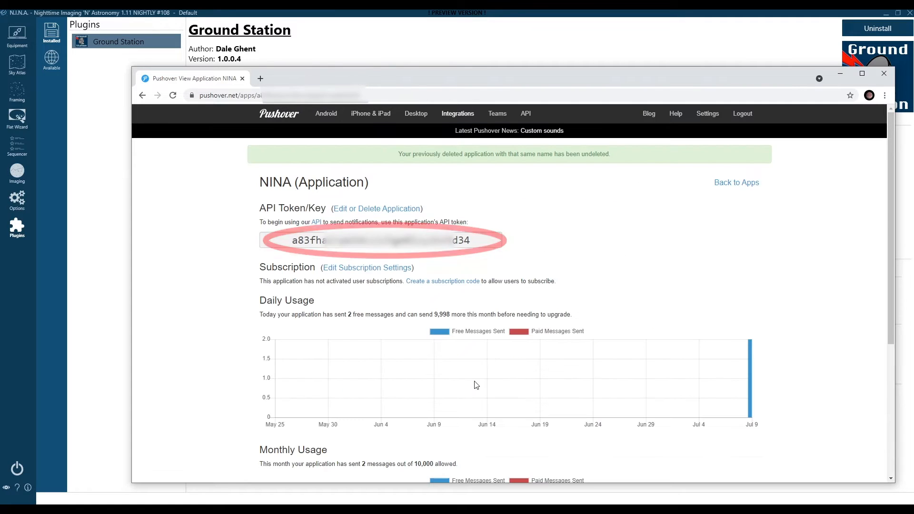
Copy the NINA API token into Ground Station's Pushover app key field
{"action": "double_click", "coordinate": [449, 240]}
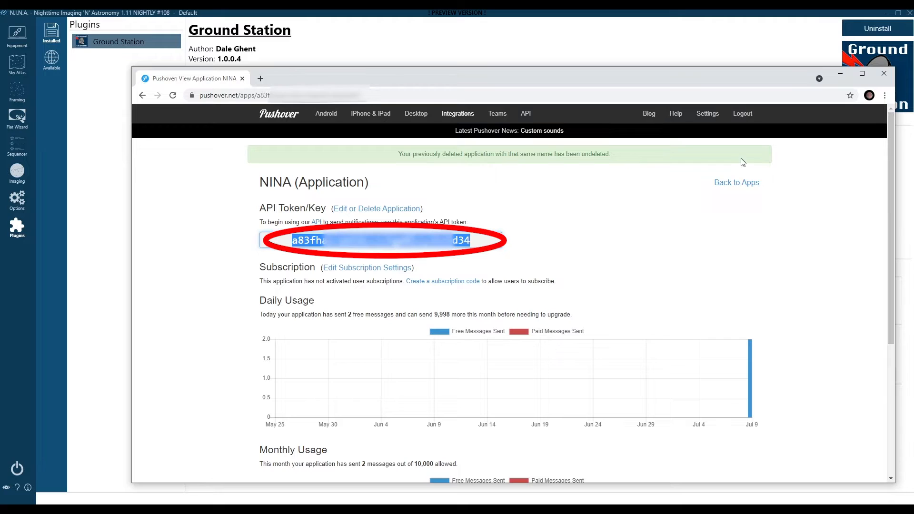
{"action": "left_click", "coordinate": [742, 183]}
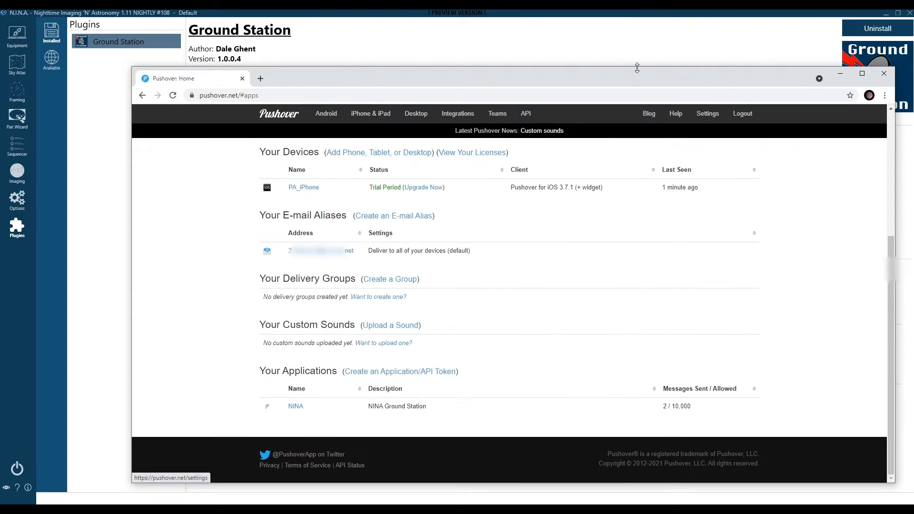
{"action": "left_click", "coordinate": [524, 42]}
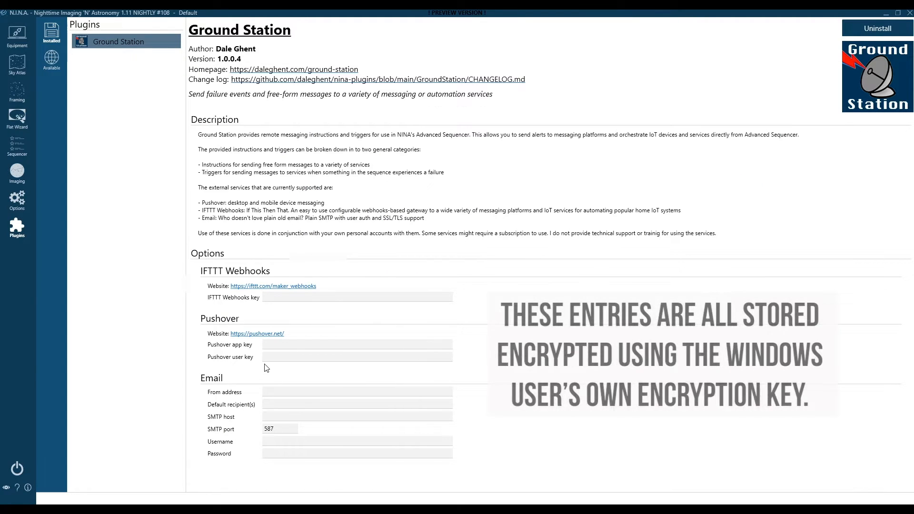
{"action": "left_click", "coordinate": [276, 344]}
{"action": "right_click", "coordinate": [276, 343]}
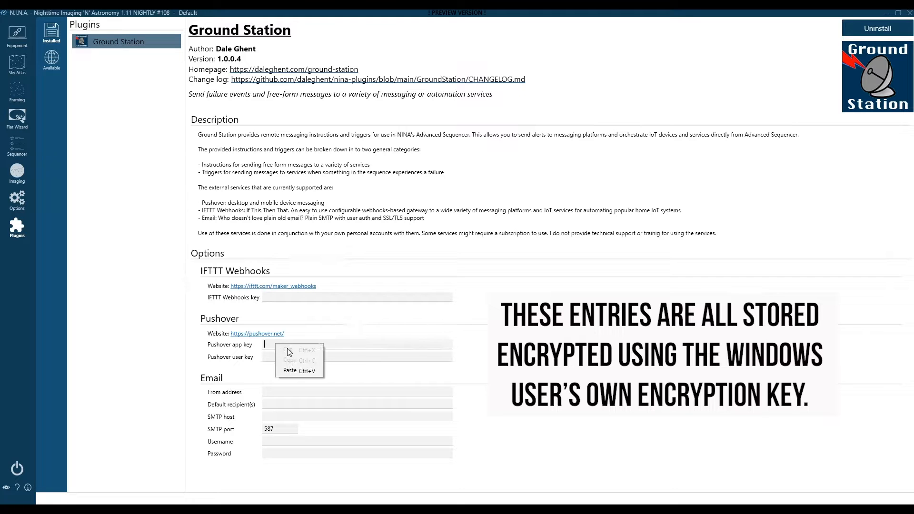
{"action": "left_click", "coordinate": [291, 370]}
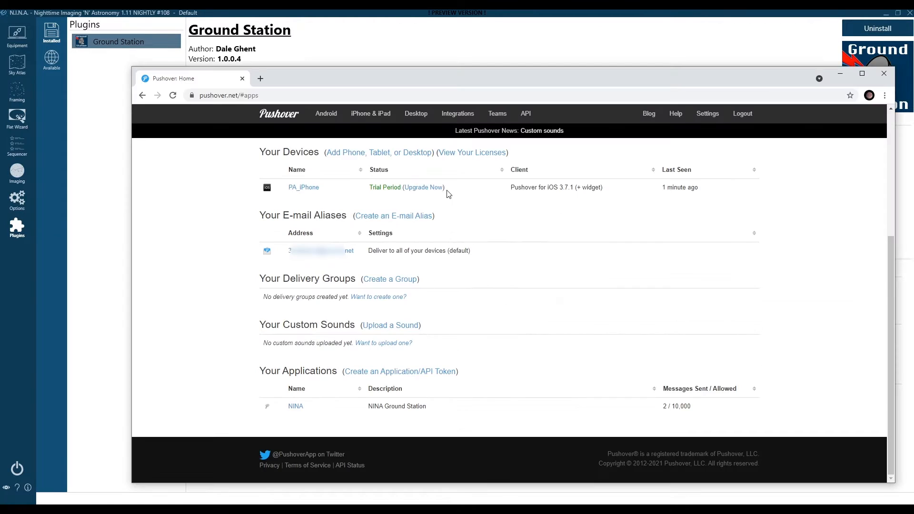
Copy the Pushover user key into Ground Station's Pushover user key field
{"action": "scroll", "coordinate": [452, 205], "scroll_direction": "up", "scroll_amount": 4}
{"action": "left_click", "coordinate": [625, 196]}
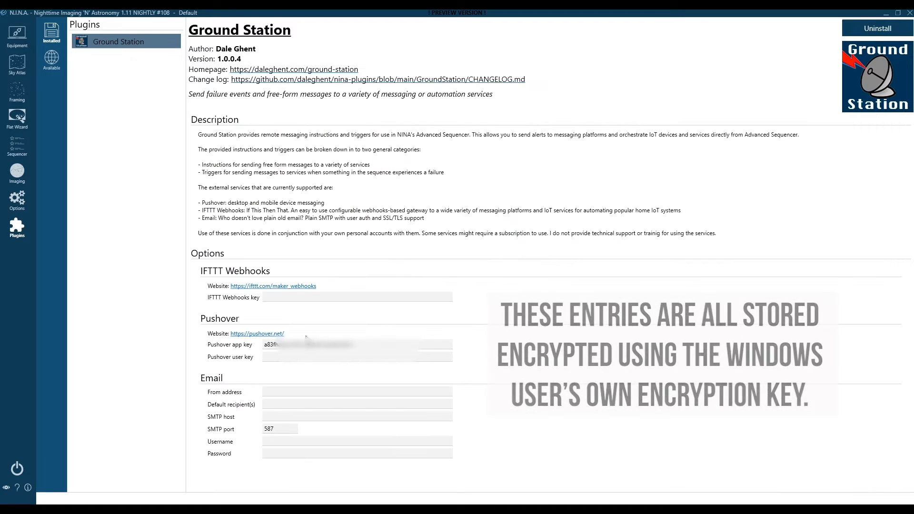
{"action": "left_click", "coordinate": [264, 357]}
{"action": "right_click", "coordinate": [294, 358]}
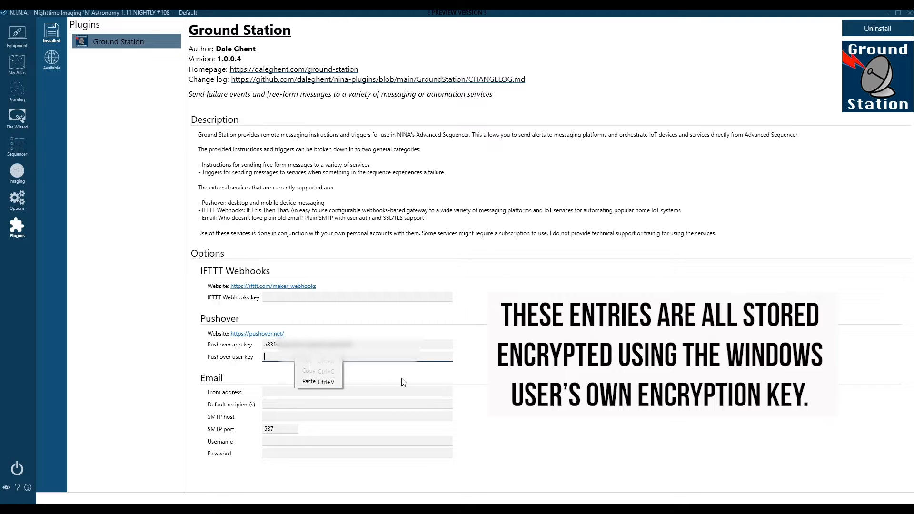
{"action": "left_click", "coordinate": [335, 384]}
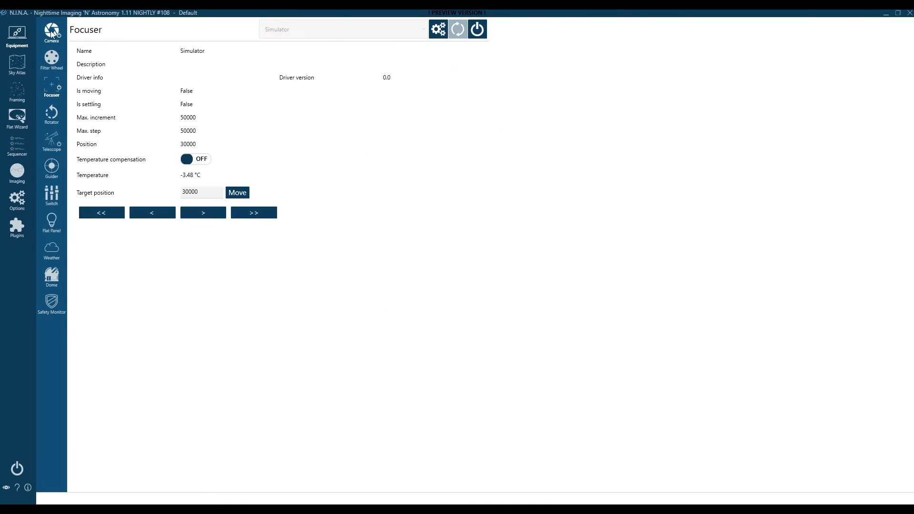
Add a Deep Sky Object Sequence in the Sequencer
{"action": "left_click", "coordinate": [50, 30]}
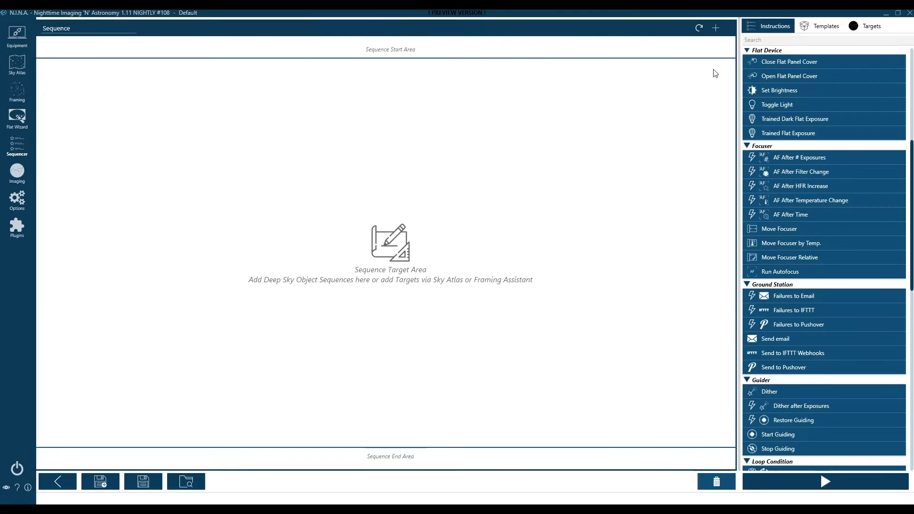
{"action": "scroll", "coordinate": [818, 94], "scroll_direction": "up", "scroll_amount": 10}
{"action": "left_click_drag", "start_coordinate": [812, 65], "coordinate": [318, 165]}
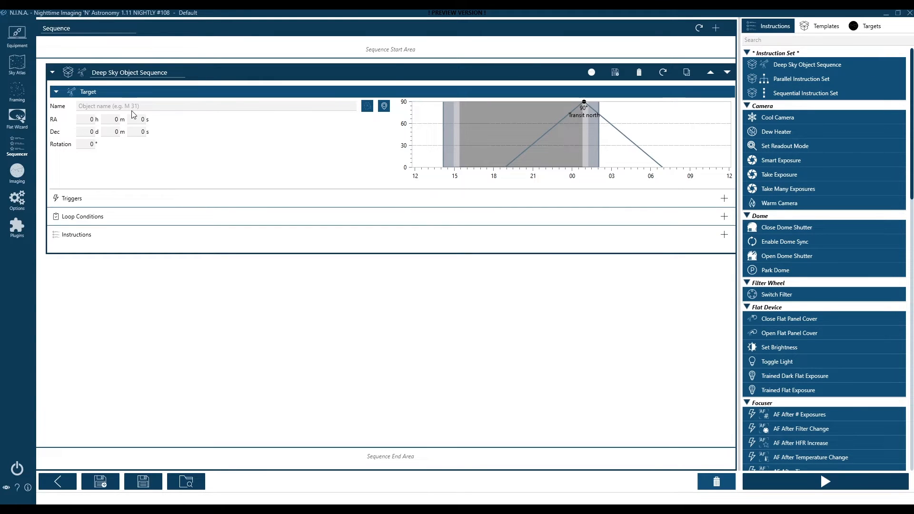
Target the Moon using Stellarium's coordinates and add a Take Exposure instruction
{"action": "key", "text": "alt+Tab"}
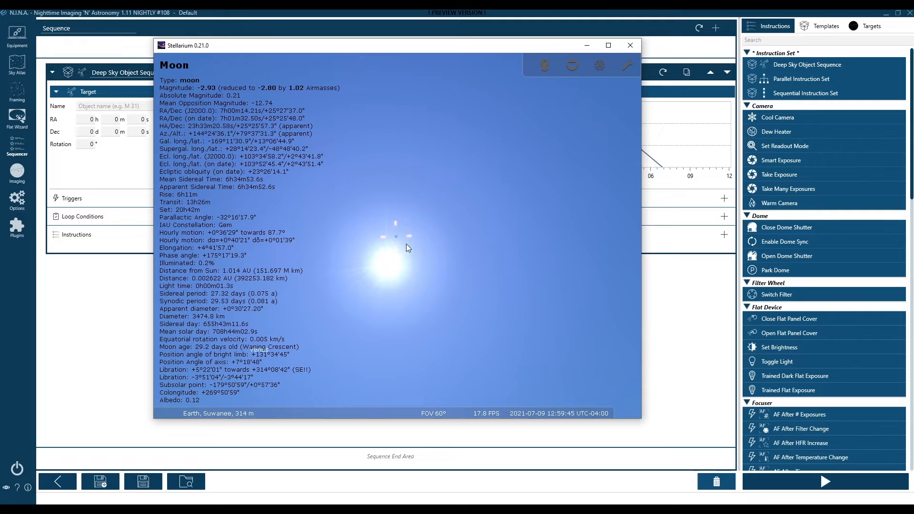
{"action": "left_click", "coordinate": [137, 325]}
{"action": "left_click", "coordinate": [383, 106]}
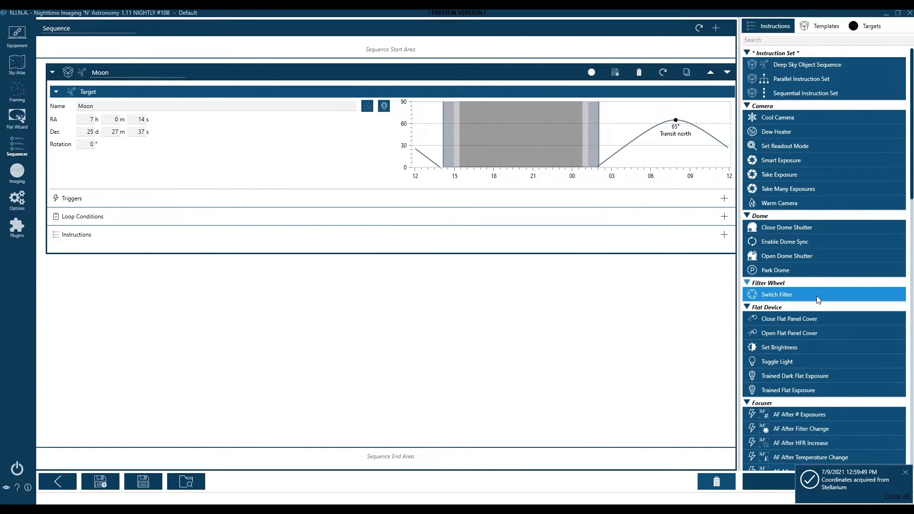
{"action": "left_click_drag", "start_coordinate": [793, 182], "coordinate": [219, 249]}
{"action": "left_click", "coordinate": [185, 259]}
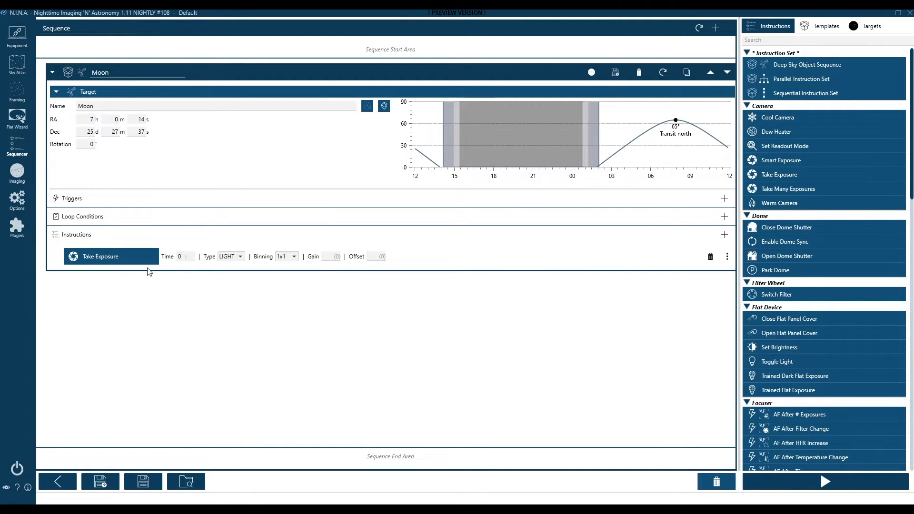
Set the exposure time to 1 and add Slew and center below Take Exposure
{"action": "type", "text": "1"}
{"action": "left_click", "coordinate": [222, 282]}
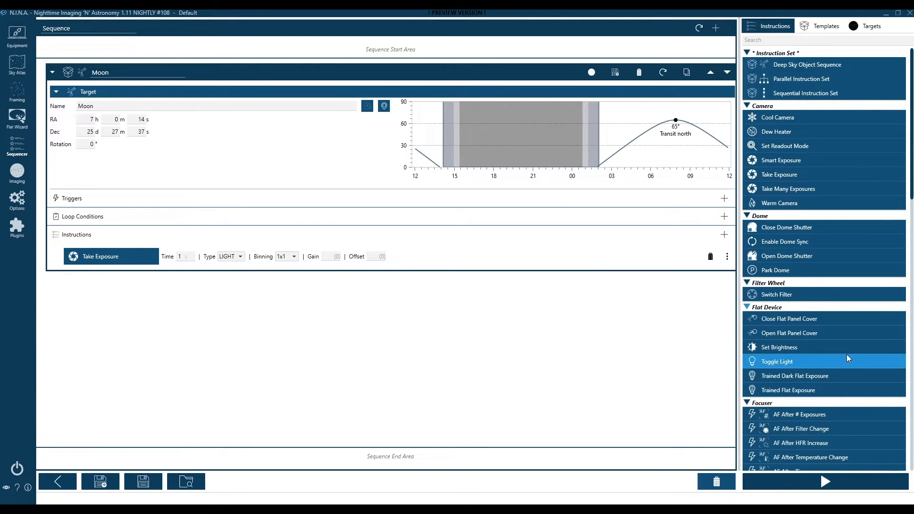
{"action": "scroll", "coordinate": [837, 356], "scroll_direction": "down", "scroll_amount": 5}
{"action": "scroll", "coordinate": [838, 355], "scroll_direction": "down", "scroll_amount": 5}
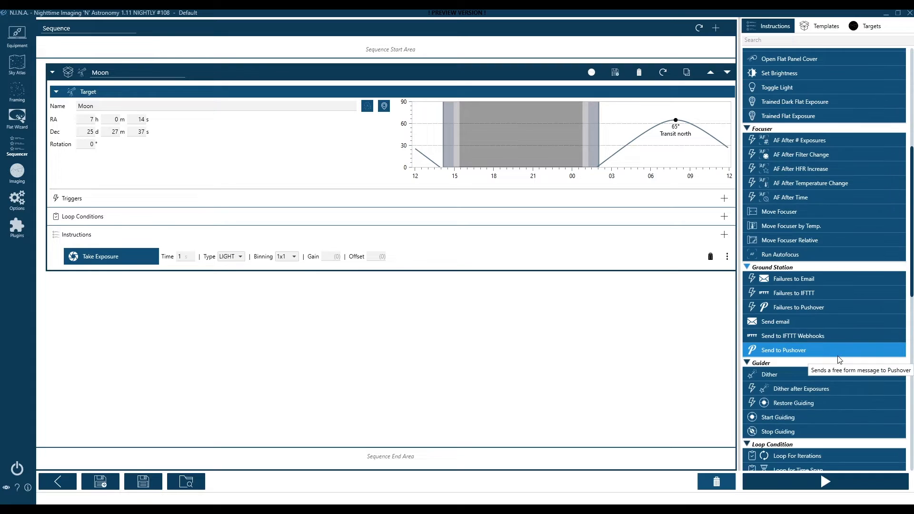
{"action": "scroll", "coordinate": [837, 390], "scroll_direction": "down", "scroll_amount": 4}
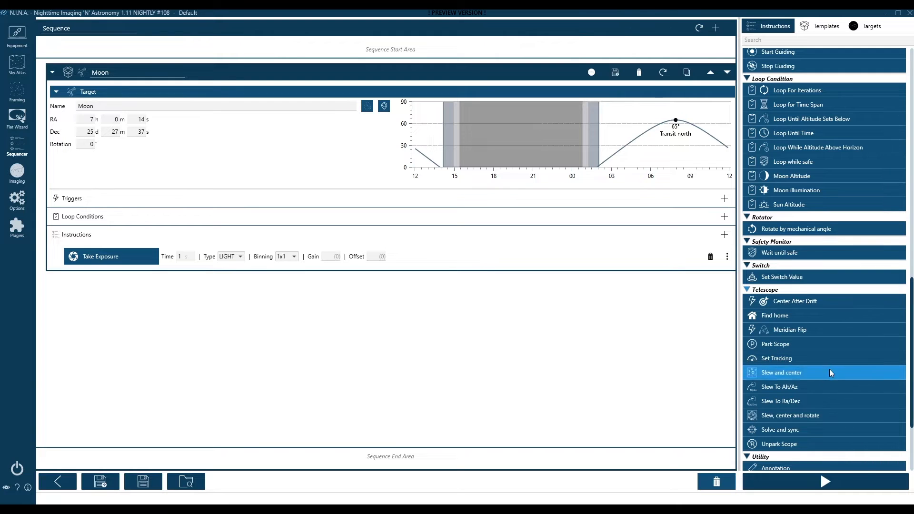
{"action": "mouse_move", "coordinate": [829, 369]}
{"action": "left_mouse_down"}
{"action": "mouse_move", "coordinate": [353, 324]}
{"action": "mouse_move", "coordinate": [171, 269]}
{"action": "left_mouse_up"}
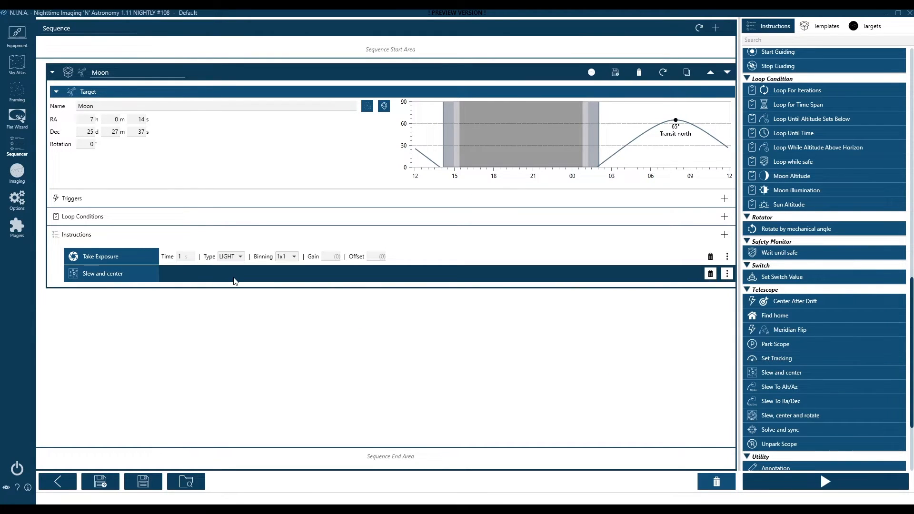
{"action": "scroll", "coordinate": [803, 410], "scroll_direction": "down", "scroll_amount": 5}
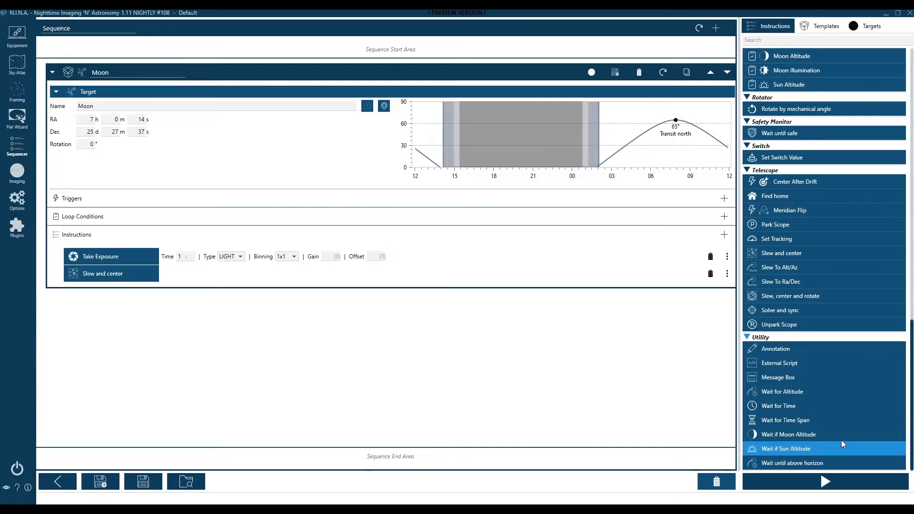
Add Wait for Time Span with delay 1 from Utility after Slew and center
{"action": "left_click_drag", "start_coordinate": [798, 421], "coordinate": [134, 289]}
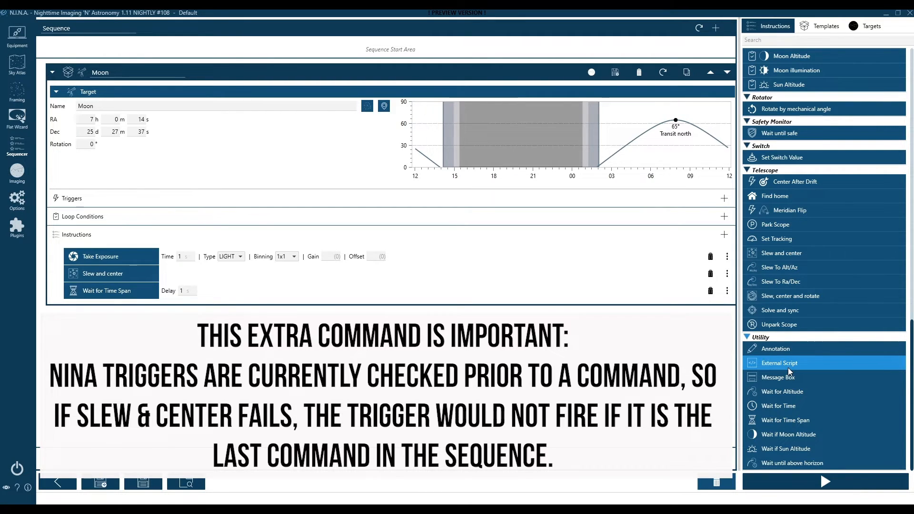
{"action": "scroll", "coordinate": [788, 364], "scroll_direction": "up", "scroll_amount": 5}
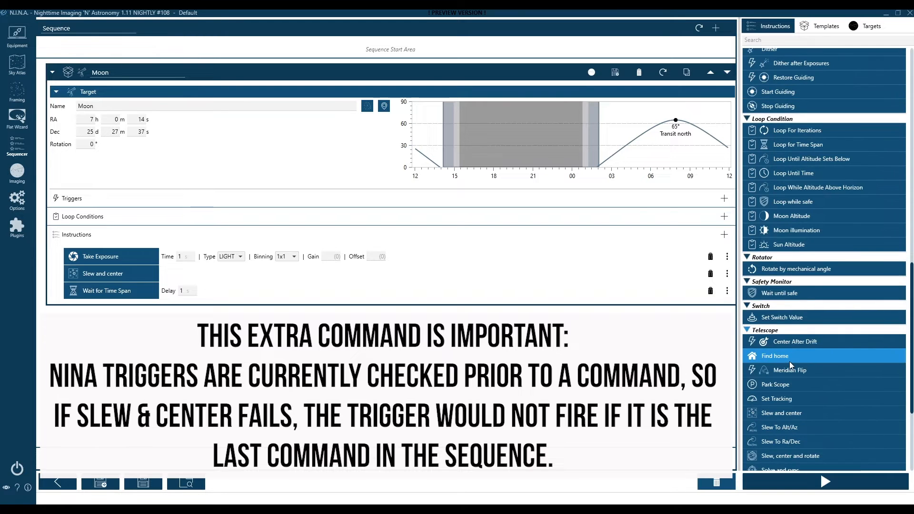
{"action": "scroll", "coordinate": [789, 361], "scroll_direction": "up", "scroll_amount": 5}
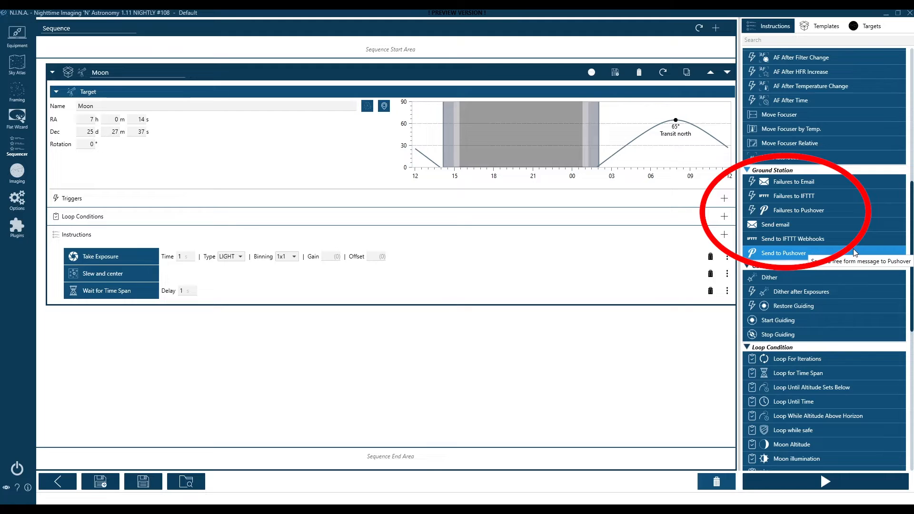
Add a Send to Pushover step titled 'NINA RUNNING' with message 'Sequence Started!' at the top
{"action": "left_click_drag", "start_coordinate": [793, 251], "coordinate": [102, 255]}
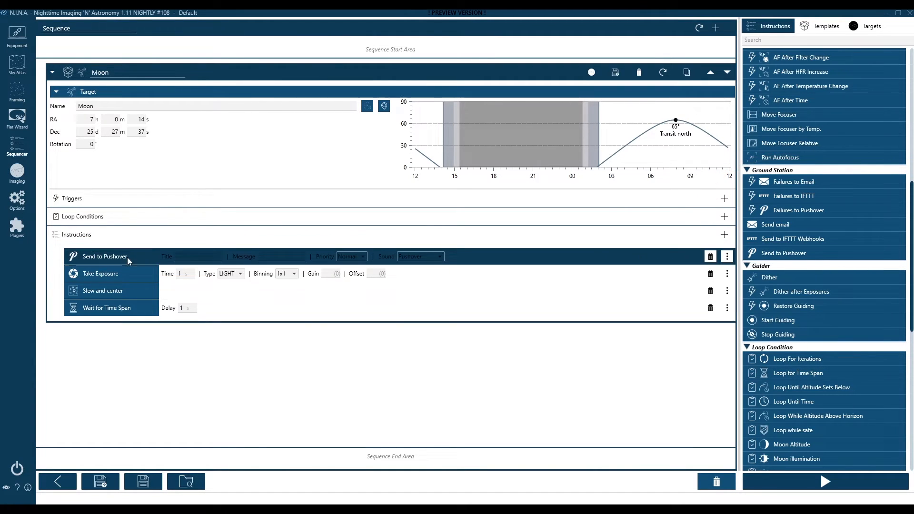
{"action": "left_click", "coordinate": [204, 256]}
{"action": "type", "text": "NINA R"}
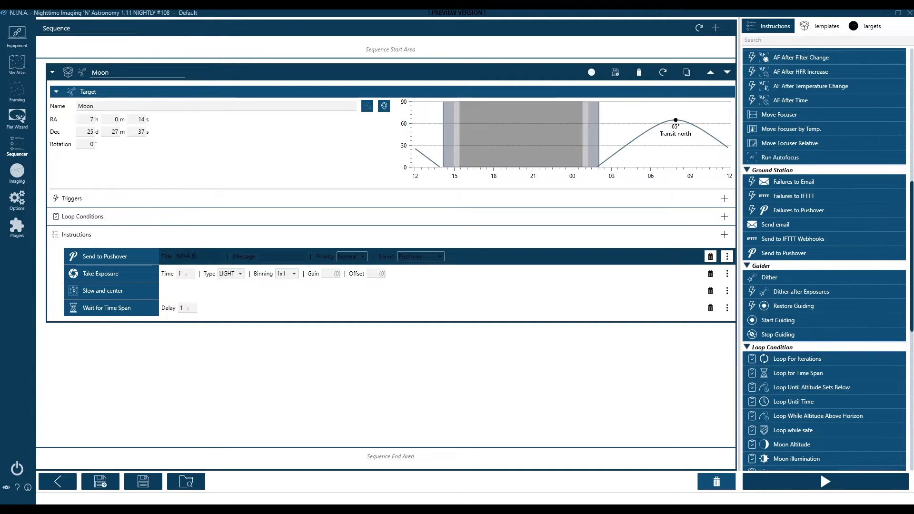
{"action": "type", "text": "UNNING"}
{"action": "key", "text": "Tab"}
{"action": "type", "text": "Se"}
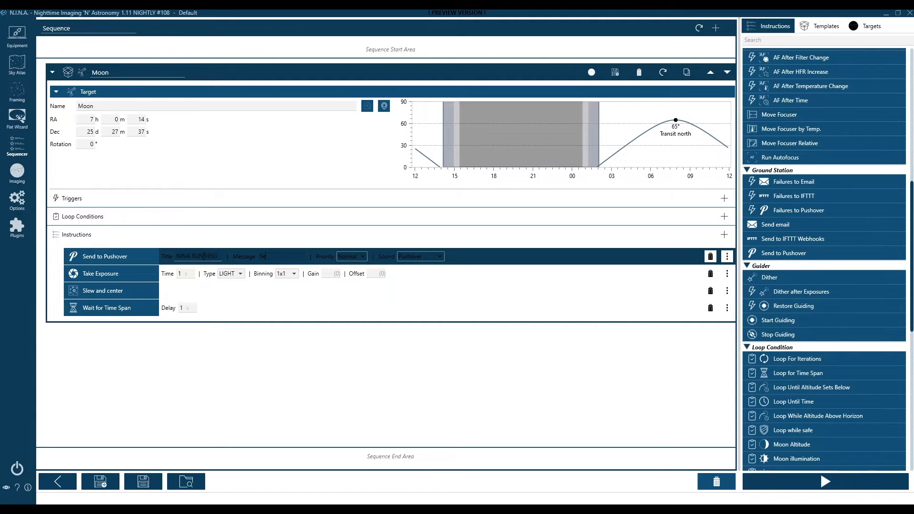
{"action": "type", "text": "quence Started!"}
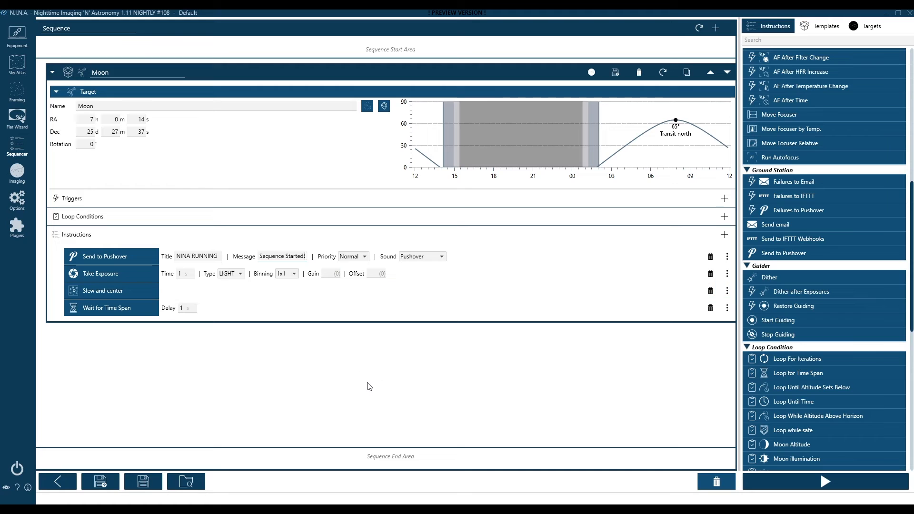
Review the Pushover priority and sound choices, then add a Failures to Pushover trigger
{"action": "left_click", "coordinate": [361, 257]}
{"action": "left_click", "coordinate": [420, 258]}
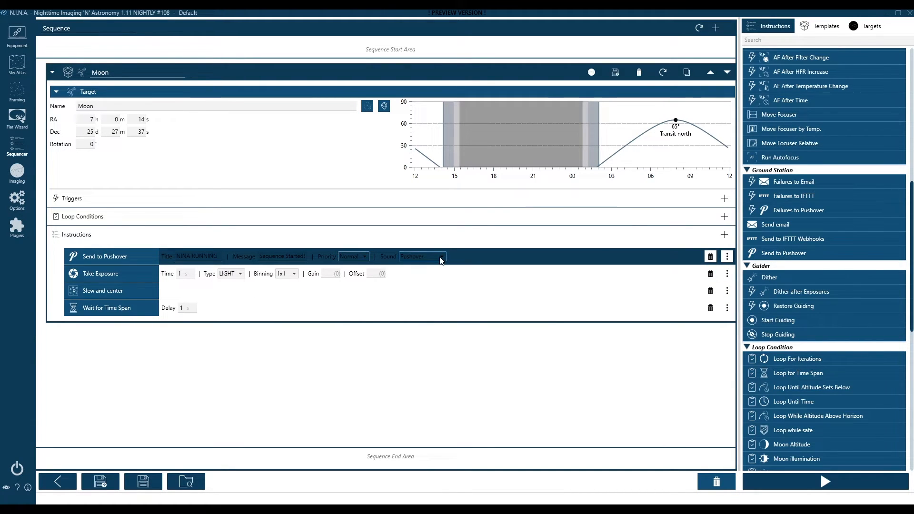
{"action": "left_click", "coordinate": [420, 257]}
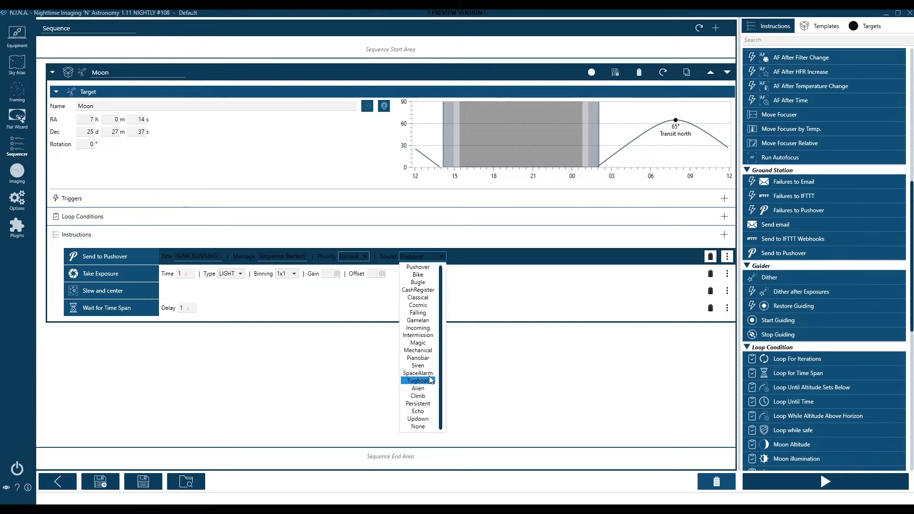
{"action": "left_click", "coordinate": [567, 301]}
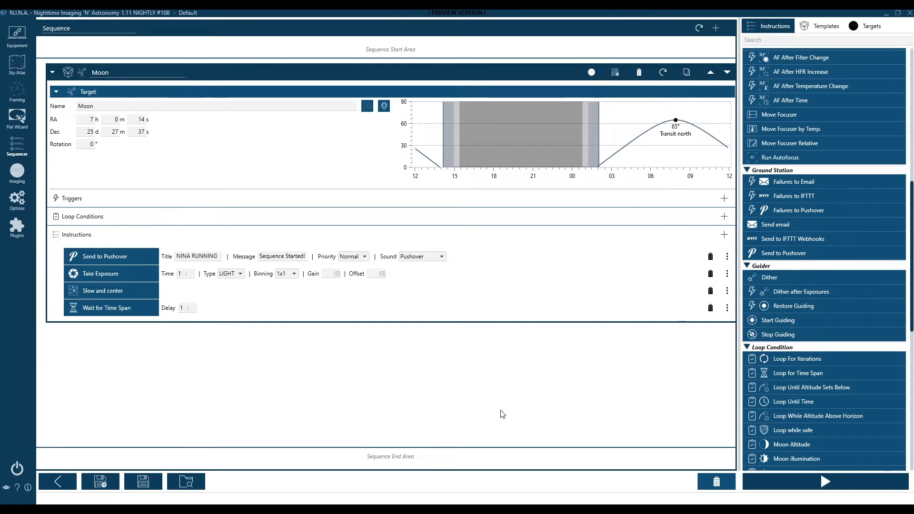
{"action": "left_click_drag", "start_coordinate": [818, 209], "coordinate": [178, 203]}
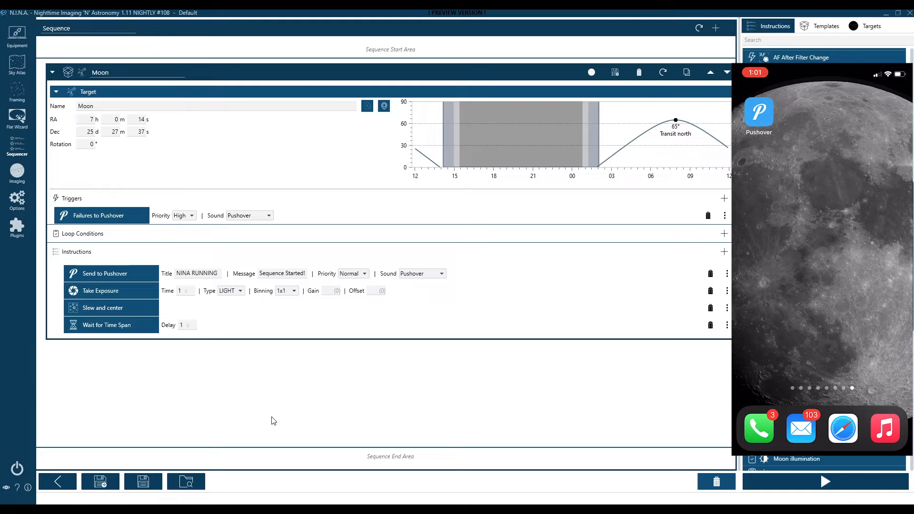
Start running the Moon sequence with its High-priority Failures to Pushover trigger
{"action": "left_click", "coordinate": [789, 476]}
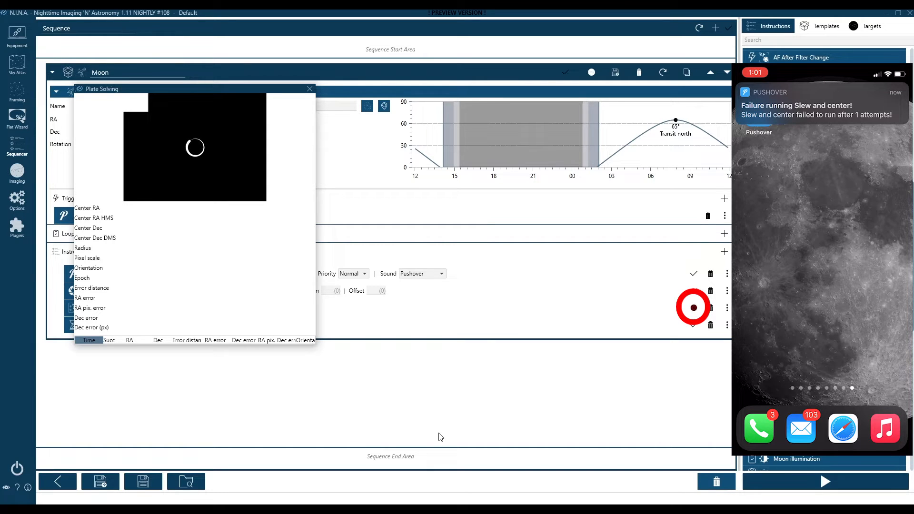
Close the Plate Solving window to get back to N.I.N.A.'s plugin settings
{"action": "left_click", "coordinate": [309, 89]}
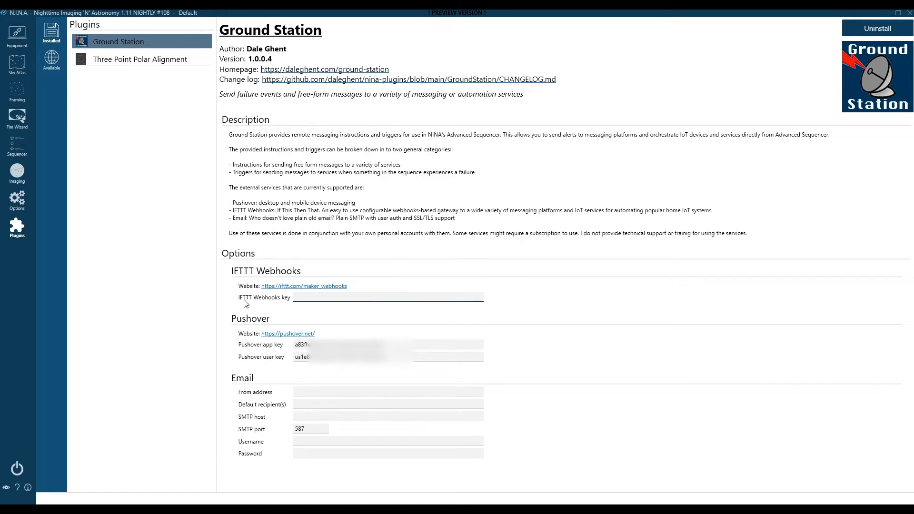
{"action": "left_click", "coordinate": [331, 297]}
Open the IFTTT Webhooks documentation page that shows the personal key
{"action": "left_click", "coordinate": [289, 286]}
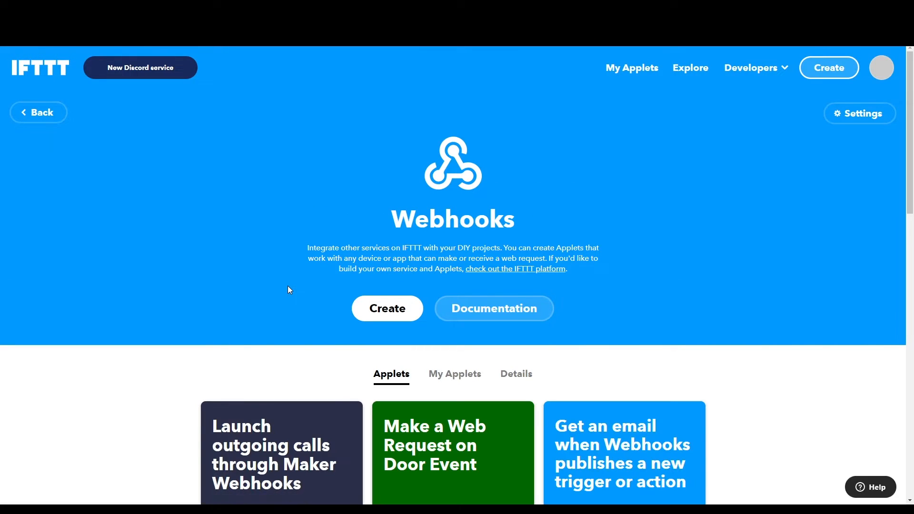
{"action": "left_click", "coordinate": [883, 75]}
{"action": "left_click", "coordinate": [511, 313]}
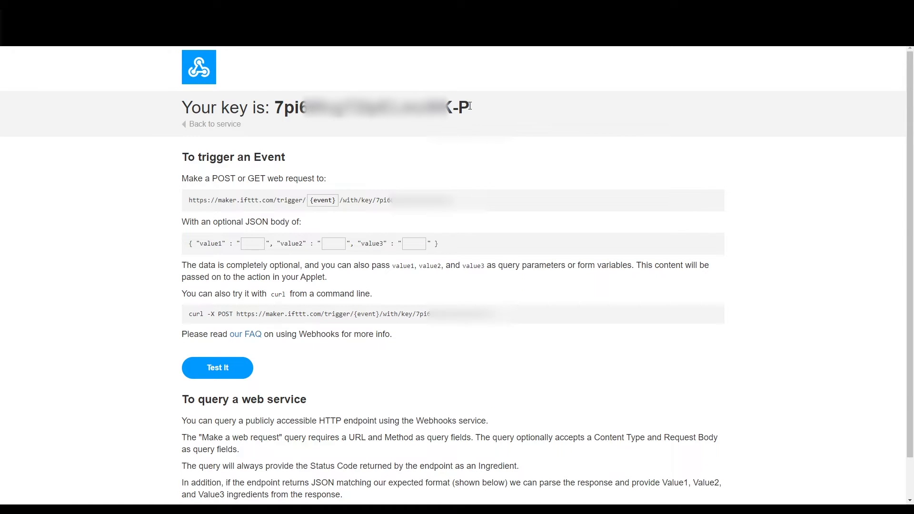
Copy the Webhooks key and switch back to N.I.N.A
{"action": "left_click_drag", "start_coordinate": [470, 105], "coordinate": [277, 110]}
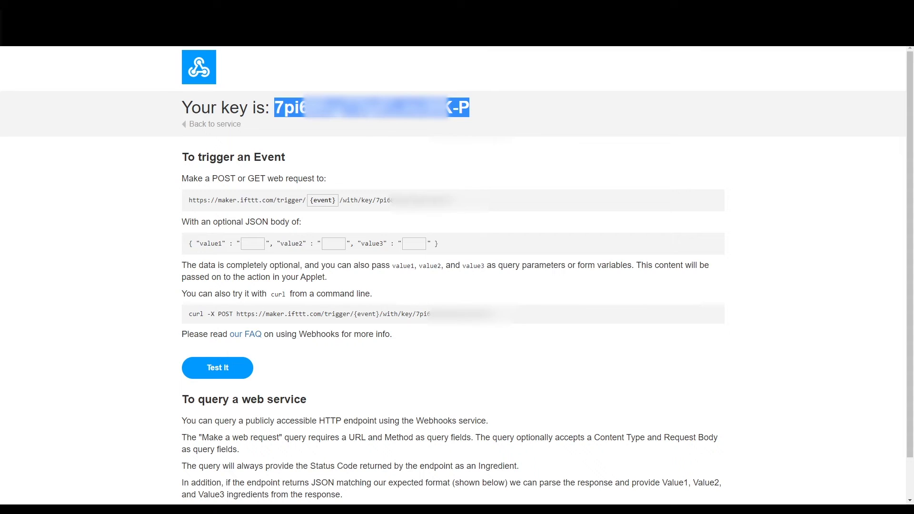
{"action": "right_click", "coordinate": [363, 106]}
{"action": "left_click", "coordinate": [376, 117]}
{"action": "key", "text": "ctrl+shift+Tab"}
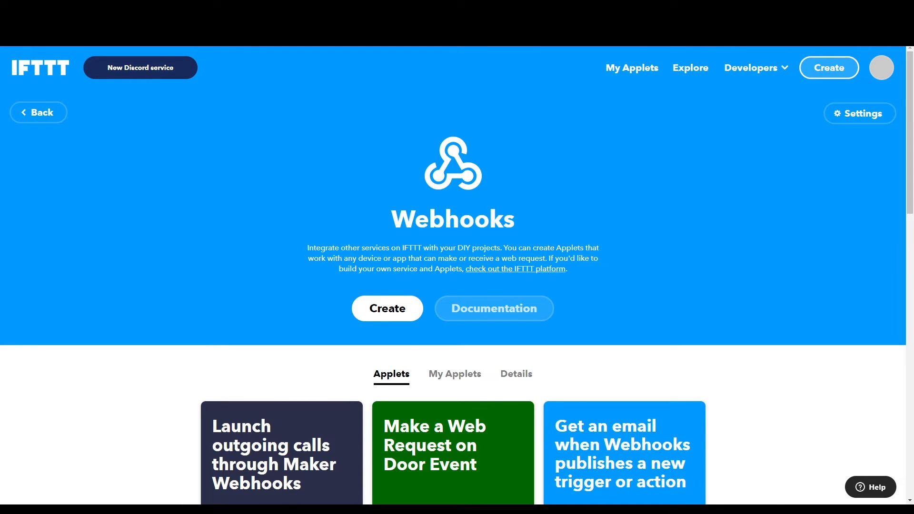
{"action": "left_click", "coordinate": [210, 511]}
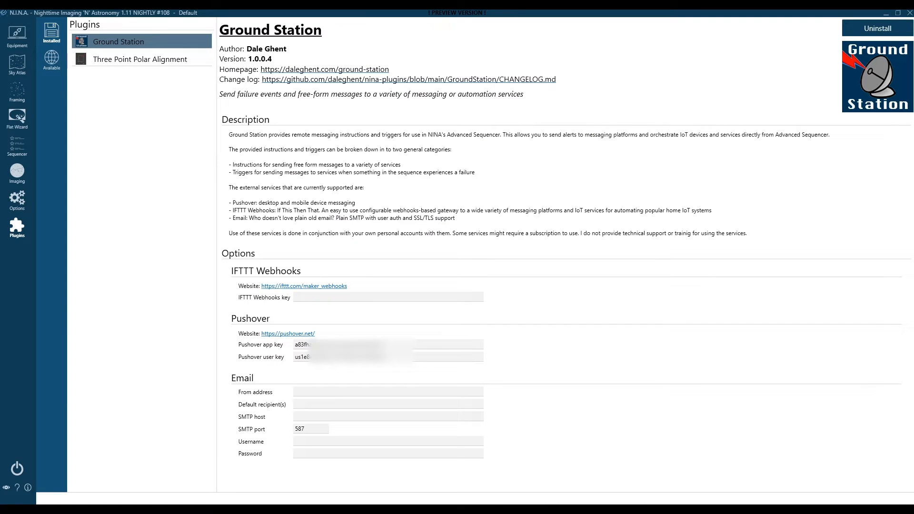
Paste the copied key into the IFTTT Webhooks key field, then go back to the Sequencer
{"action": "left_click", "coordinate": [310, 297]}
{"action": "right_click", "coordinate": [310, 298]}
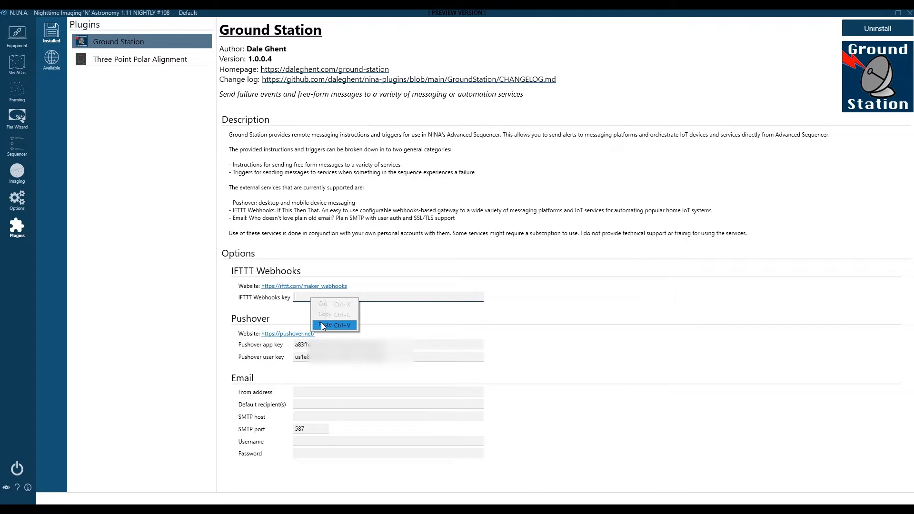
{"action": "left_click", "coordinate": [322, 324]}
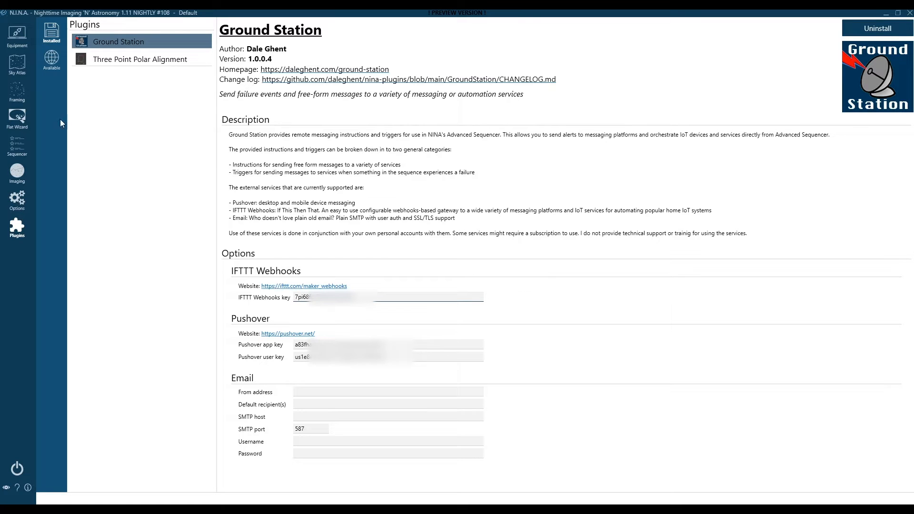
{"action": "left_click", "coordinate": [15, 151]}
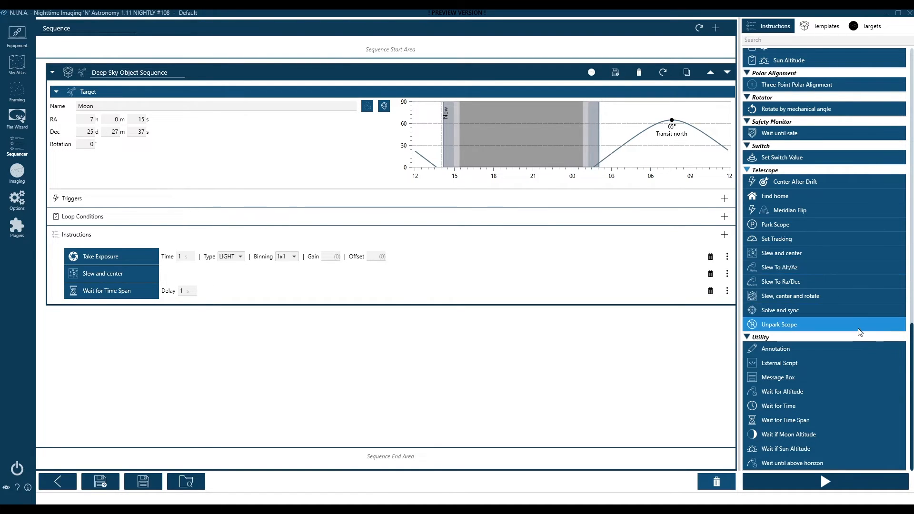
Insert a Send to IFTTT Webhooks step above Take Exposure with event name NINA_MESSAGE
{"action": "scroll", "coordinate": [859, 337], "scroll_direction": "up", "scroll_amount": 10}
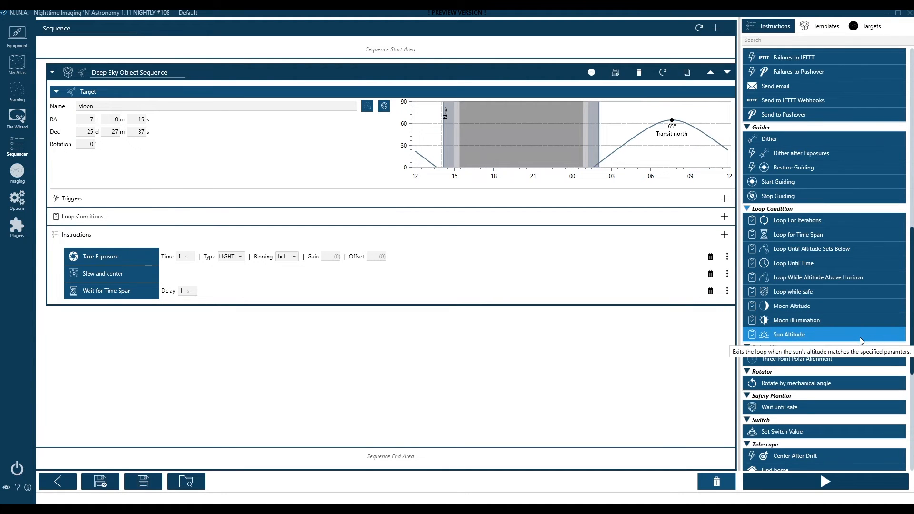
{"action": "scroll", "coordinate": [860, 337], "scroll_direction": "up", "scroll_amount": 6}
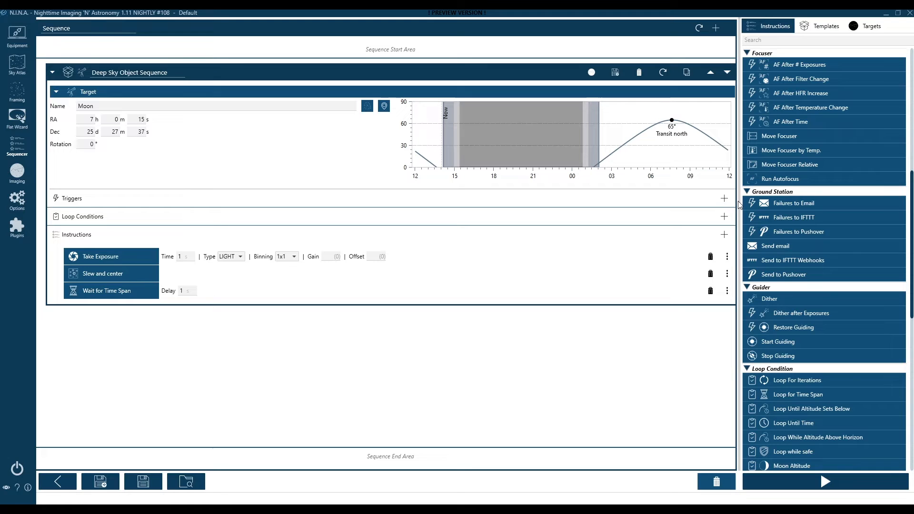
{"action": "left_click_drag", "start_coordinate": [786, 264], "coordinate": [368, 259]}
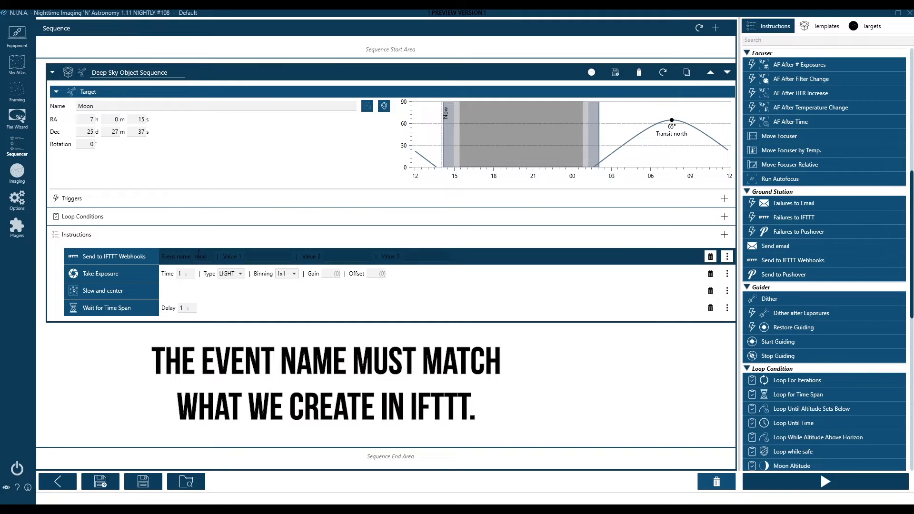
{"action": "left_click", "coordinate": [202, 256]}
{"action": "type", "text": "NINA"}
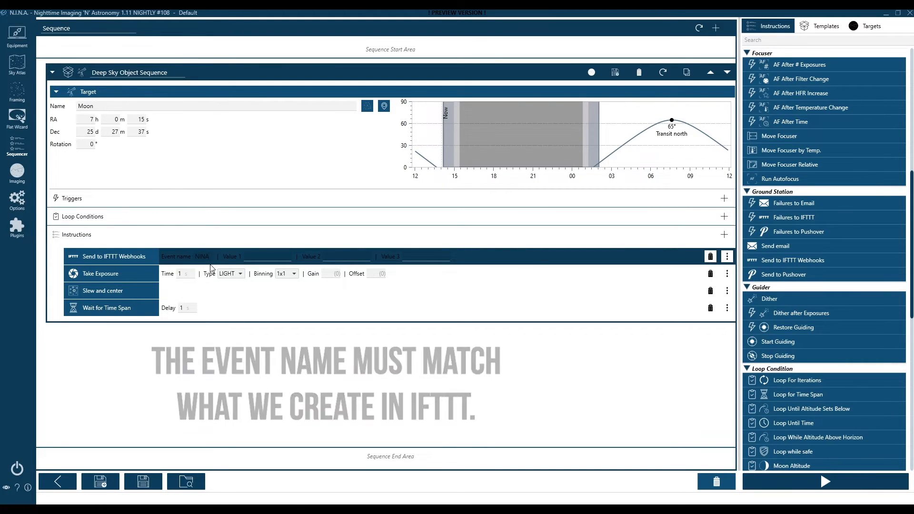
{"action": "type", "text": "_MESSAGE"}
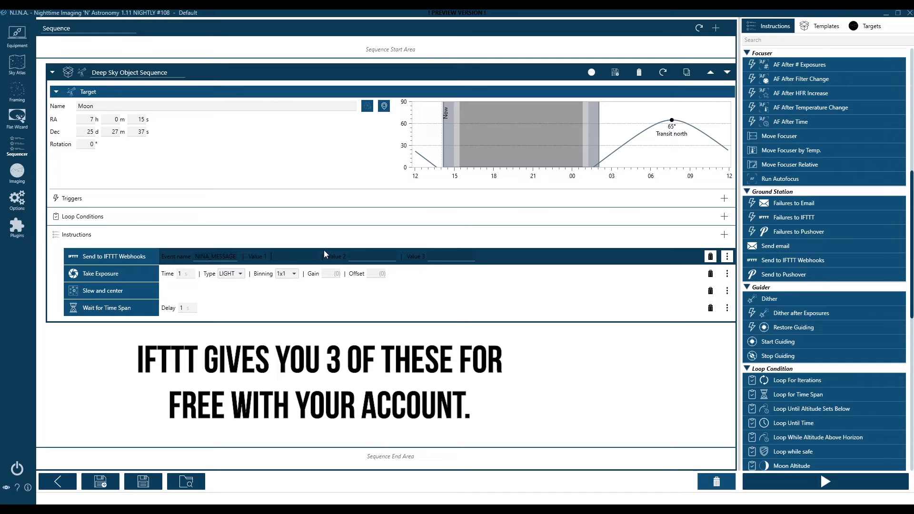
Set the webhook values to 'The Session Started!', 'Something else' and 'and Value3...'
{"action": "type", "text": "T"}
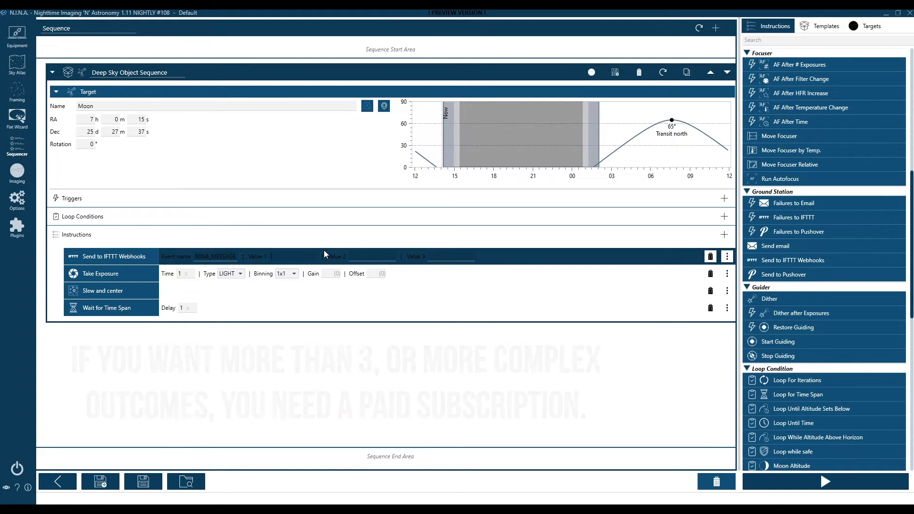
{"action": "type", "text": "he"}
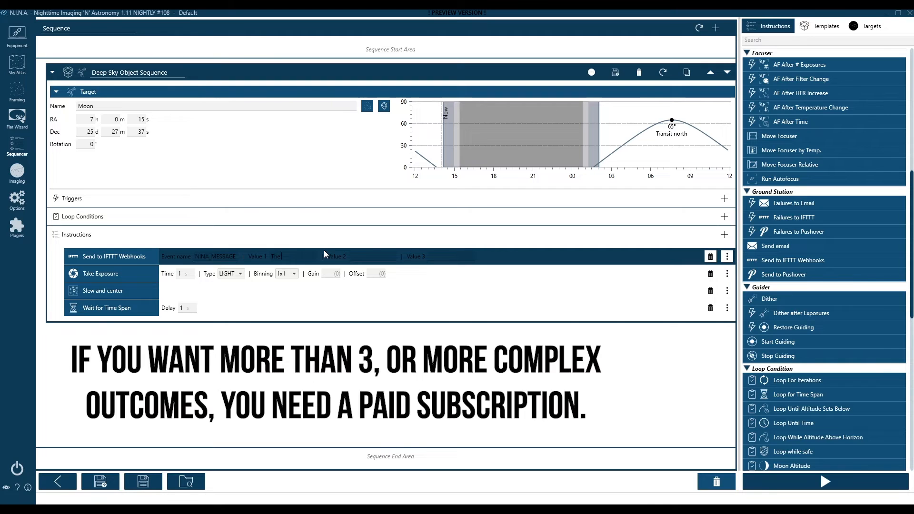
{"action": "type", "text": " Session S"}
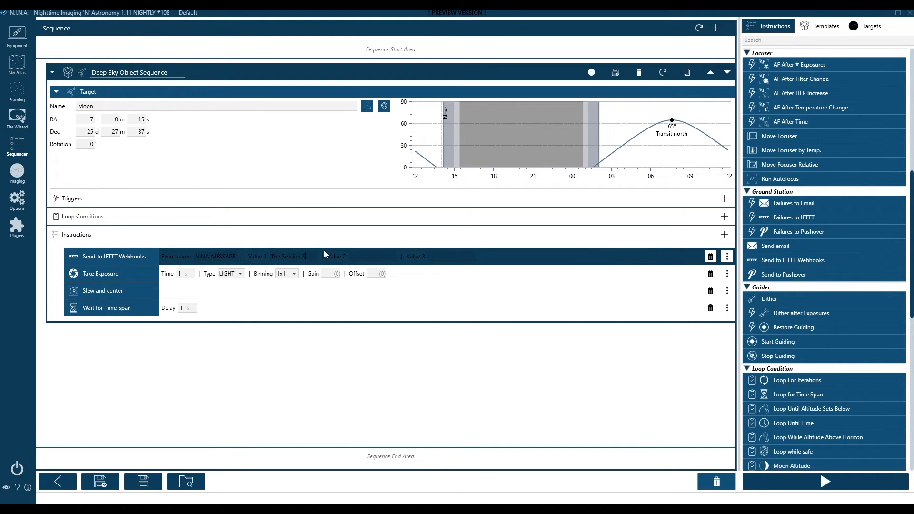
{"action": "type", "text": "tarted!"}
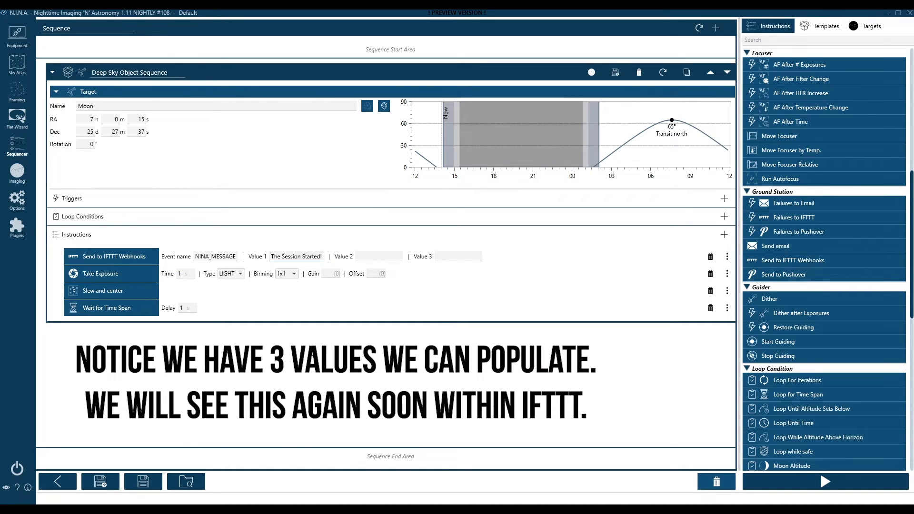
{"action": "left_click", "coordinate": [379, 254]}
{"action": "type", "text": "Something else"}
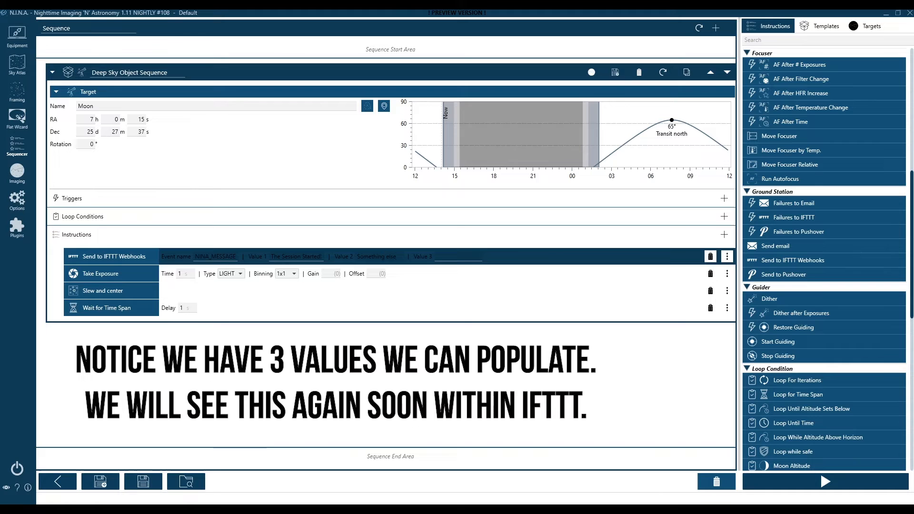
{"action": "key", "text": "Tab"}
{"action": "type", "text": "and Value3..."}
{"action": "left_click", "coordinate": [449, 323]}
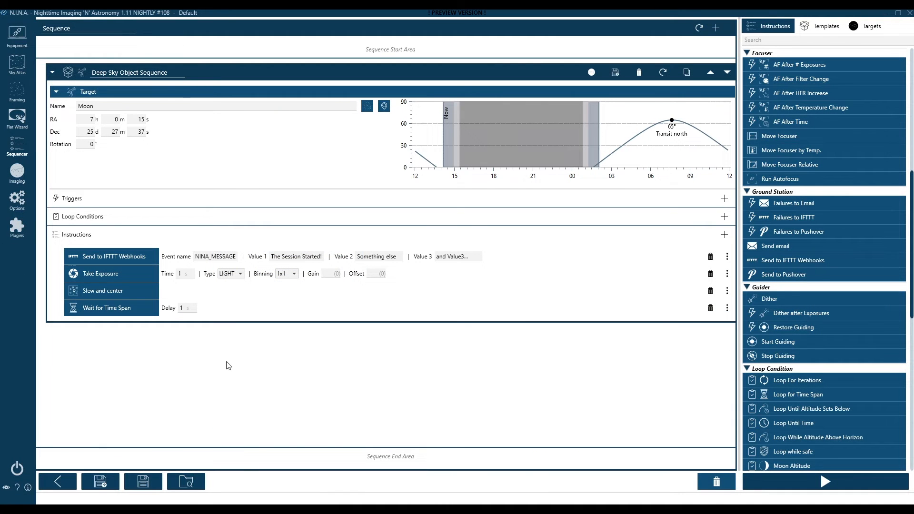
{"action": "left_click", "coordinate": [17, 226]}
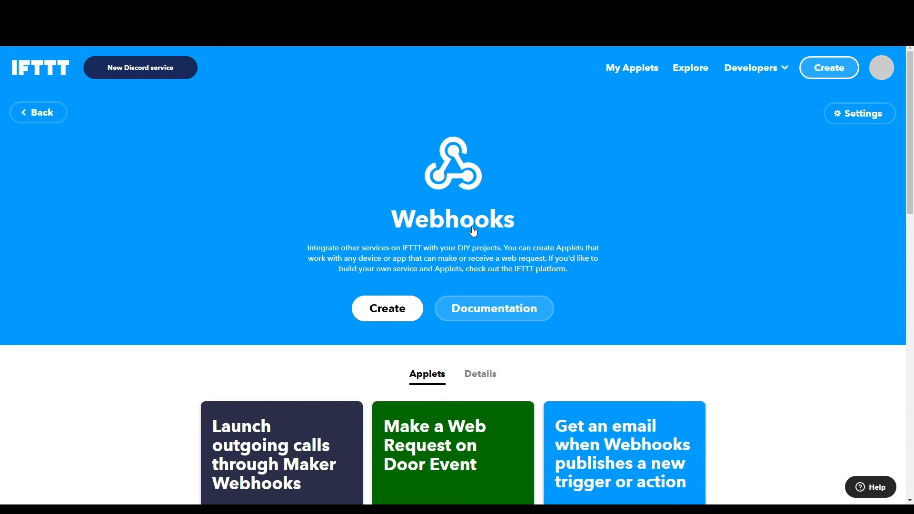
Create an applet triggered by a Webhooks 'Receive a web request' event named NINA_MESSAGE
{"action": "left_click", "coordinate": [397, 317]}
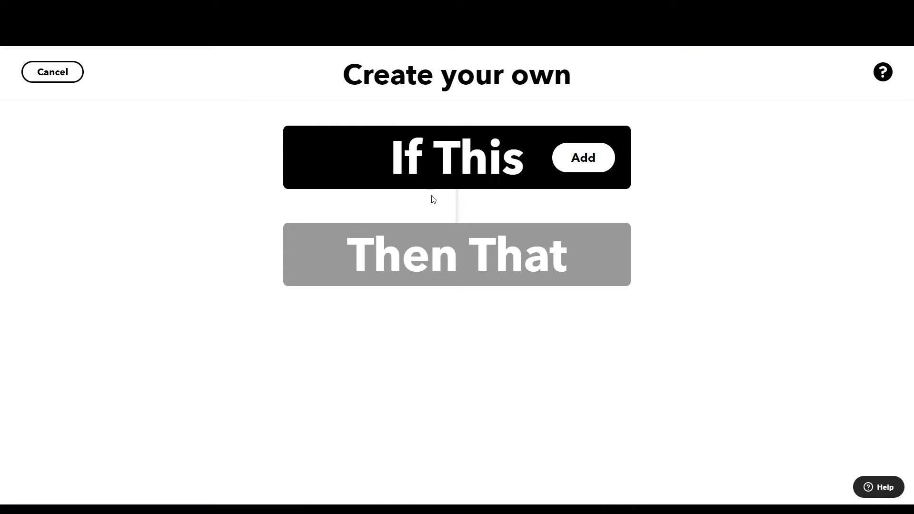
{"action": "left_click", "coordinate": [451, 172]}
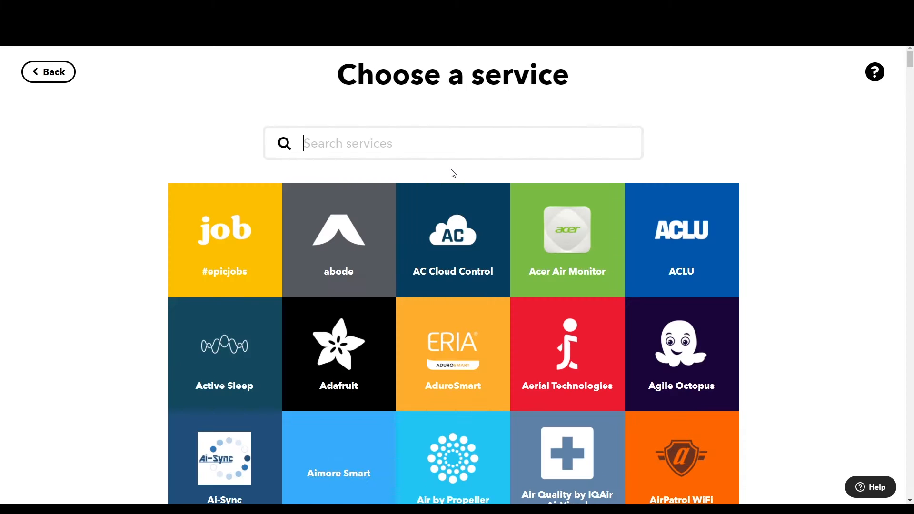
{"action": "left_click", "coordinate": [394, 146]}
{"action": "type", "text": "web"}
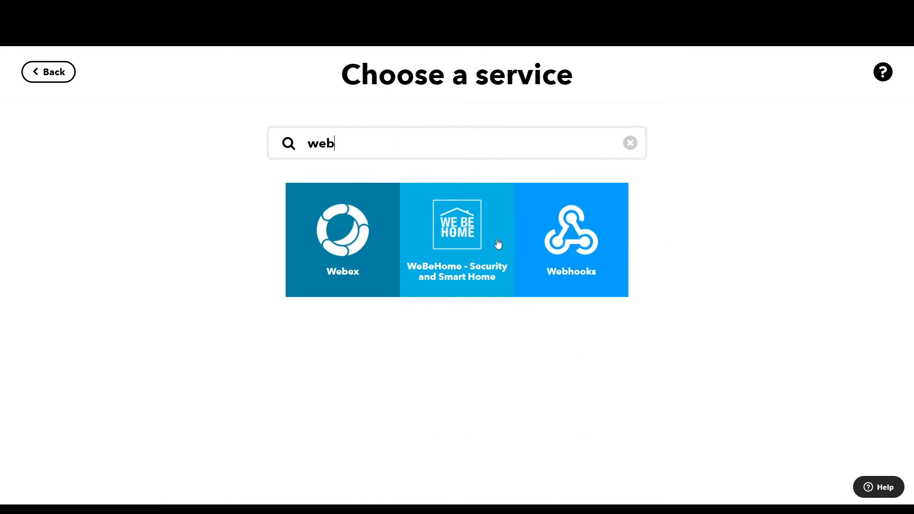
{"action": "left_click", "coordinate": [588, 249]}
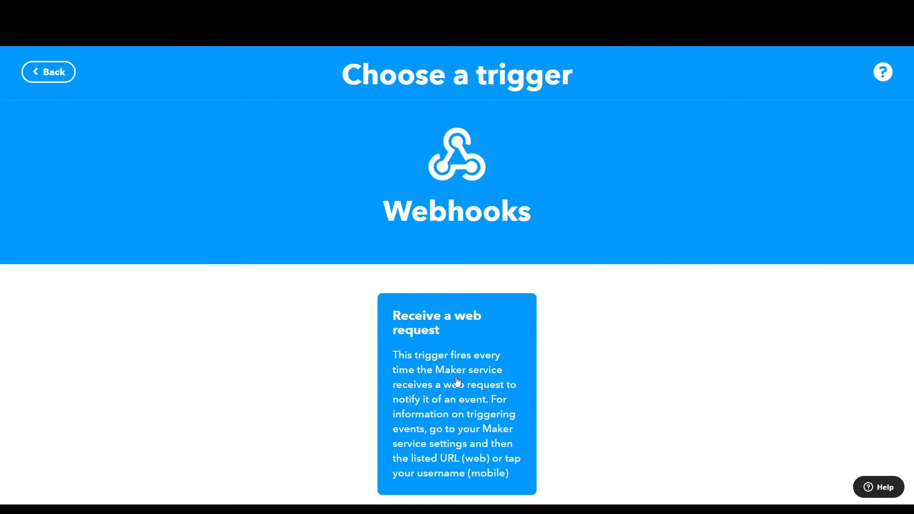
{"action": "left_click", "coordinate": [460, 380]}
{"action": "left_click", "coordinate": [386, 313]}
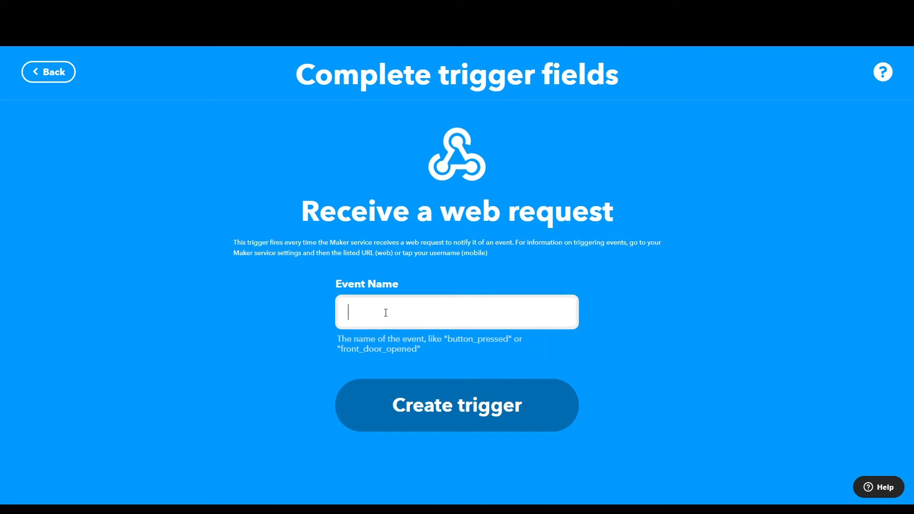
{"action": "type", "text": "NINA_MESSAGE"}
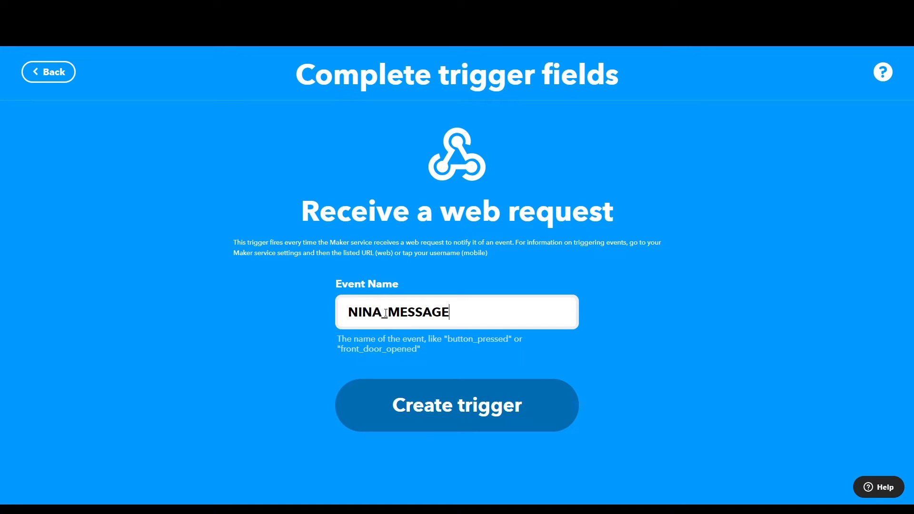
{"action": "left_click", "coordinate": [468, 410]}
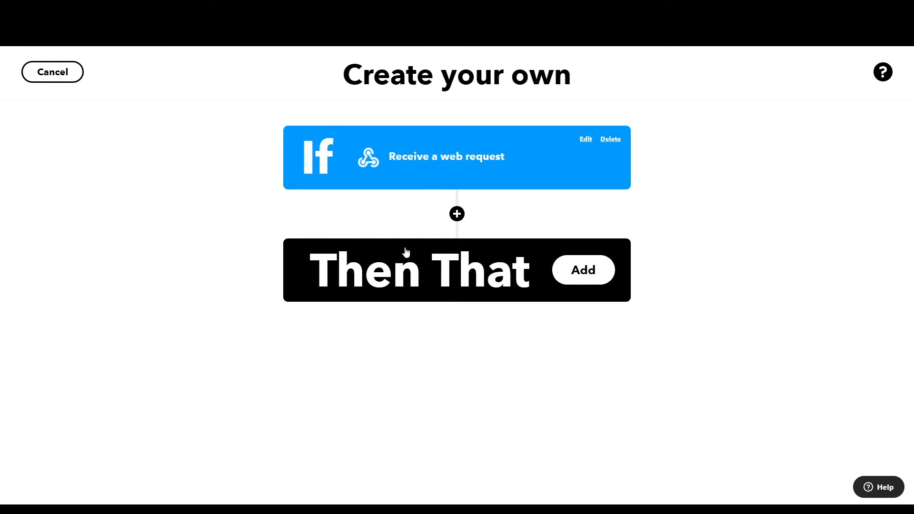
Add a Gmail 'Send an email' action and enter the recipient's e-mail address
{"action": "left_click", "coordinate": [477, 282]}
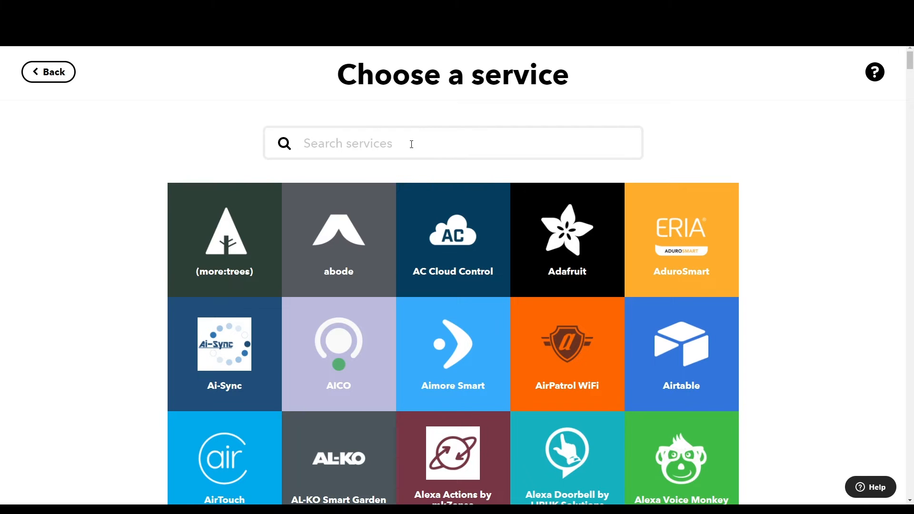
{"action": "type", "text": "gmail"}
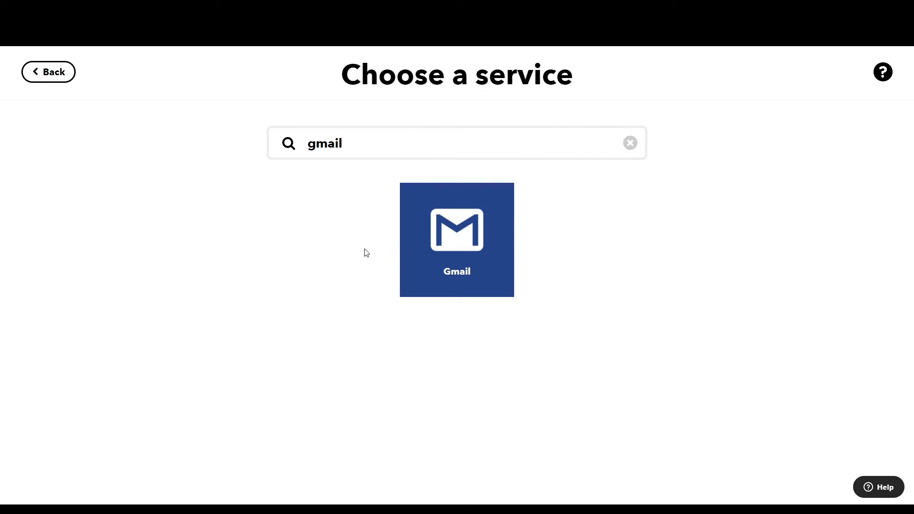
{"action": "left_click", "coordinate": [475, 234]}
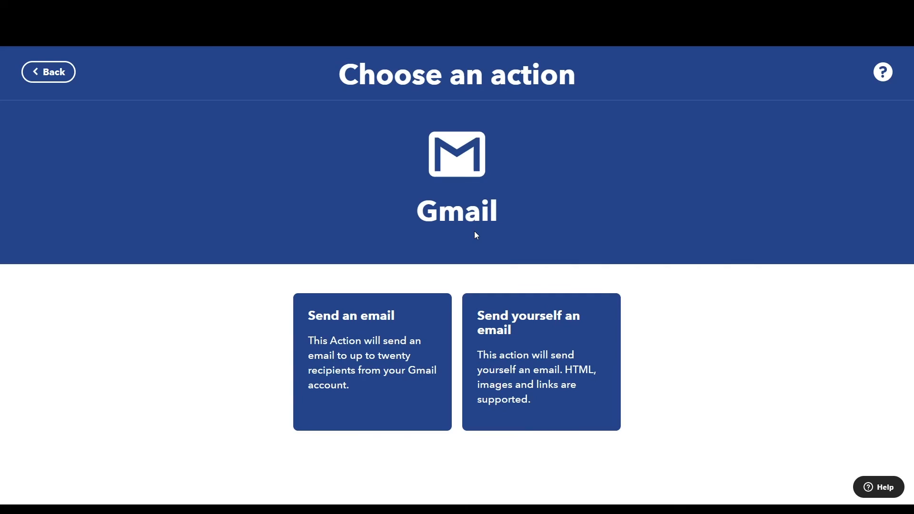
{"action": "left_click", "coordinate": [374, 350]}
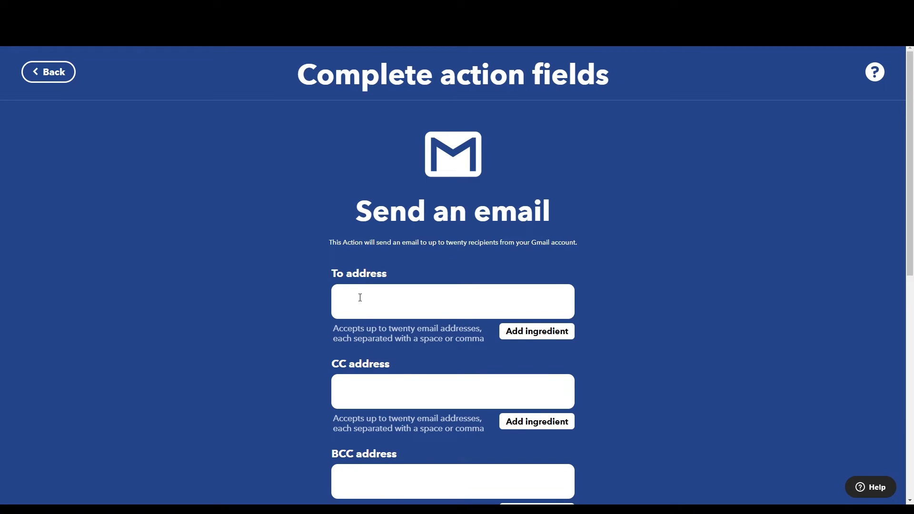
{"action": "left_click", "coordinate": [360, 300]}
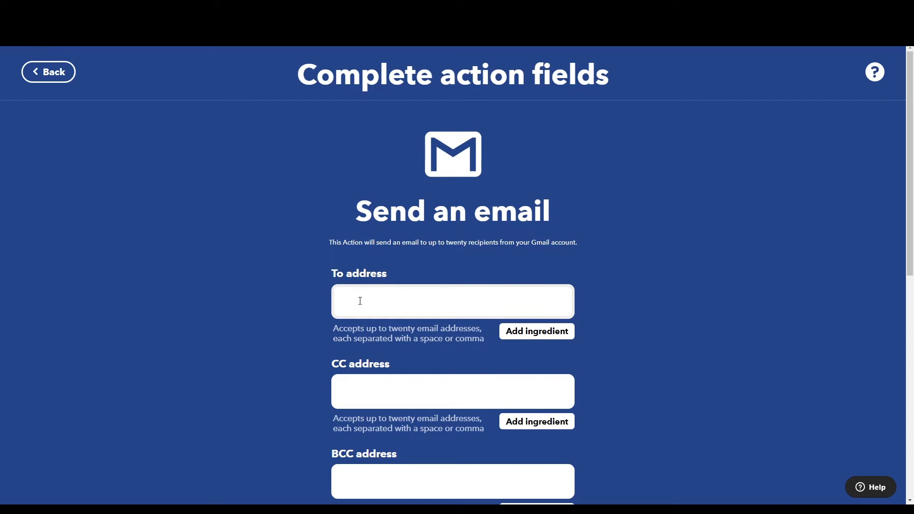
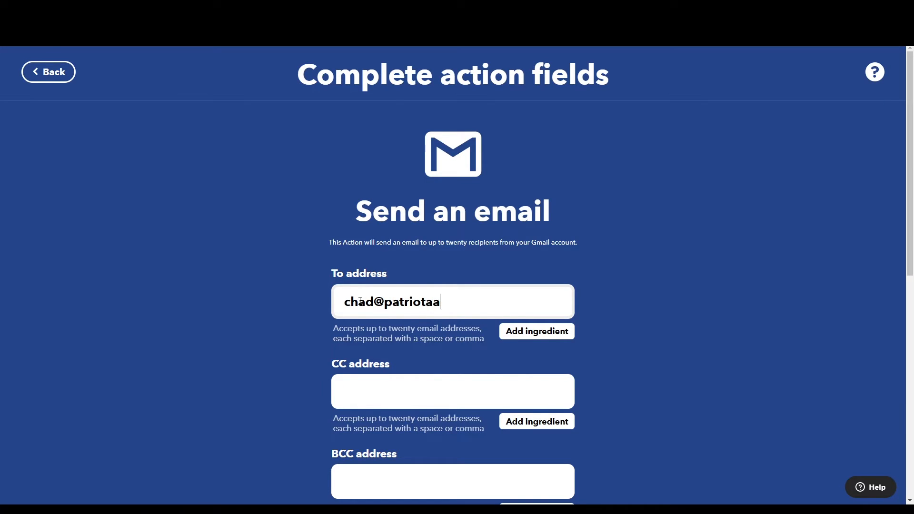
Replace the email subject with 'NINA MESSAGE'
{"action": "scroll", "coordinate": [616, 373], "scroll_direction": "down", "scroll_amount": 7}
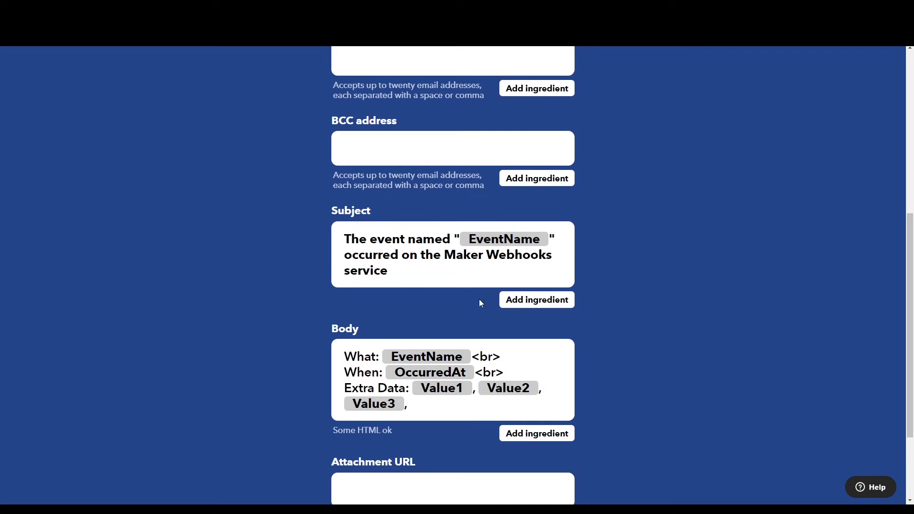
{"action": "left_click_drag", "start_coordinate": [398, 276], "coordinate": [306, 241]}
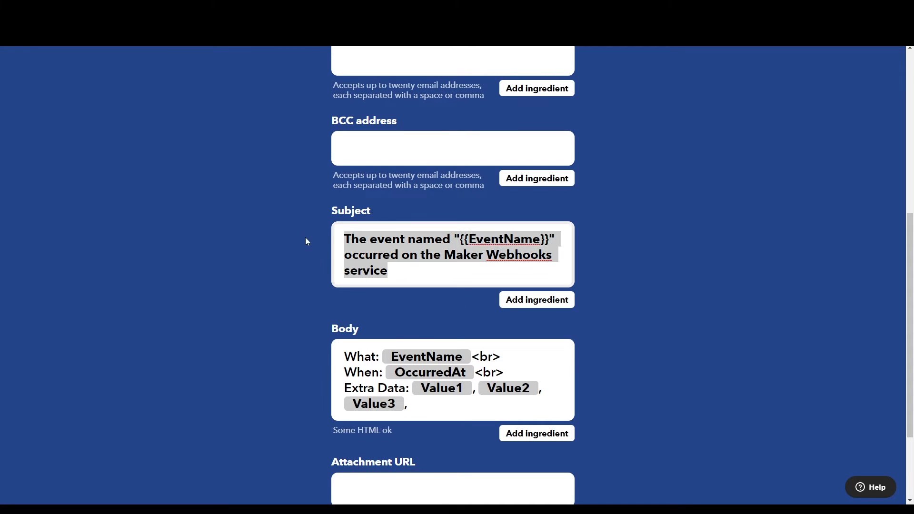
{"action": "type", "text": "NIN"}
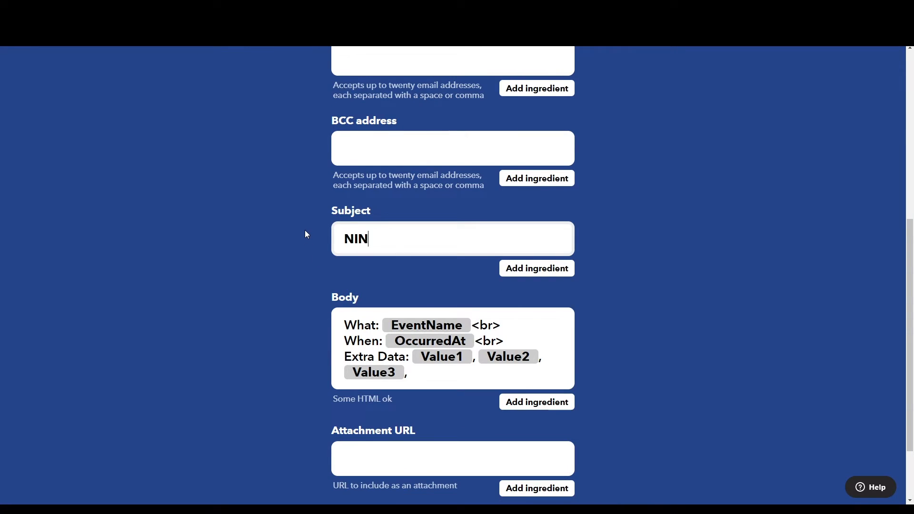
{"action": "type", "text": "A MESSAGE"}
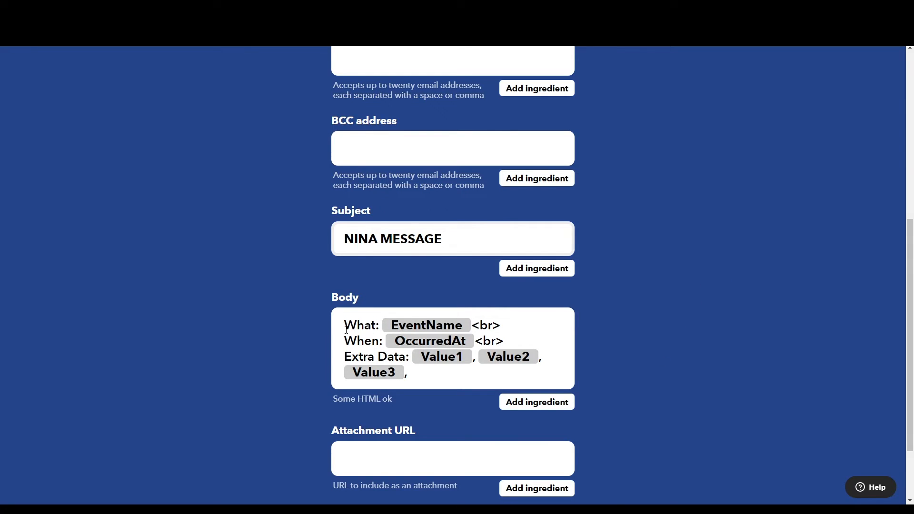
{"action": "left_click", "coordinate": [552, 406]}
{"action": "scroll", "coordinate": [549, 445], "scroll_direction": "down", "scroll_amount": 2}
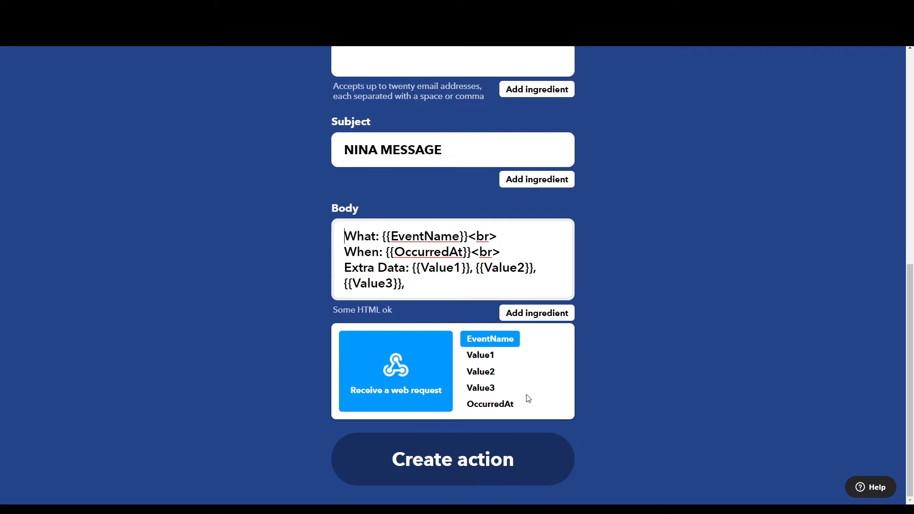
{"action": "left_click", "coordinate": [581, 251]}
Replace the body's What/When text with '@', Extra Data with 'Message: <br>', and break after Value1
{"action": "left_click", "coordinate": [504, 238]}
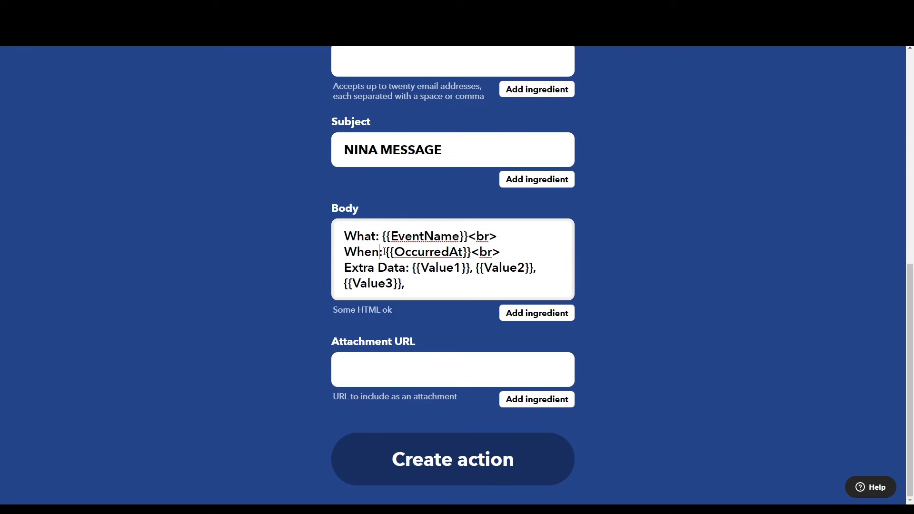
{"action": "left_click_drag", "start_coordinate": [388, 251], "coordinate": [337, 230]}
{"action": "type", "text": "@"}
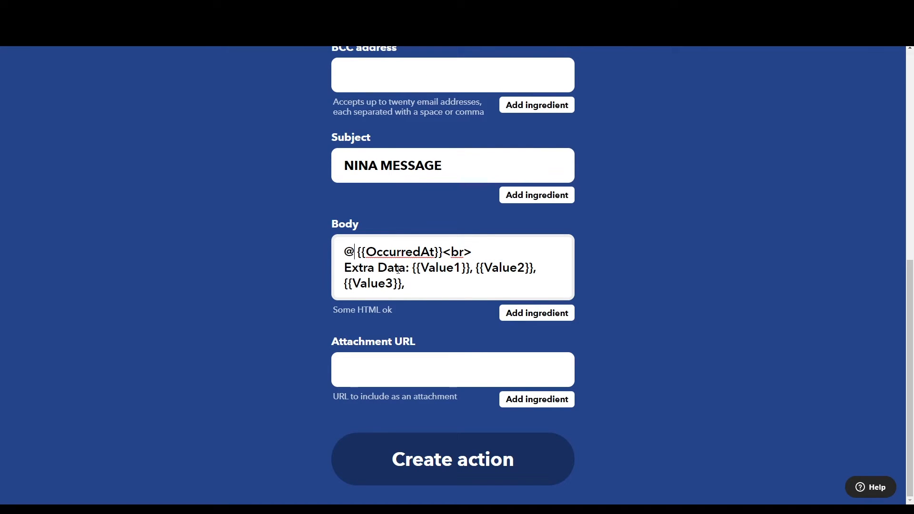
{"action": "left_click_drag", "start_coordinate": [412, 268], "coordinate": [343, 266]}
{"action": "type", "text": "Message: <br>"}
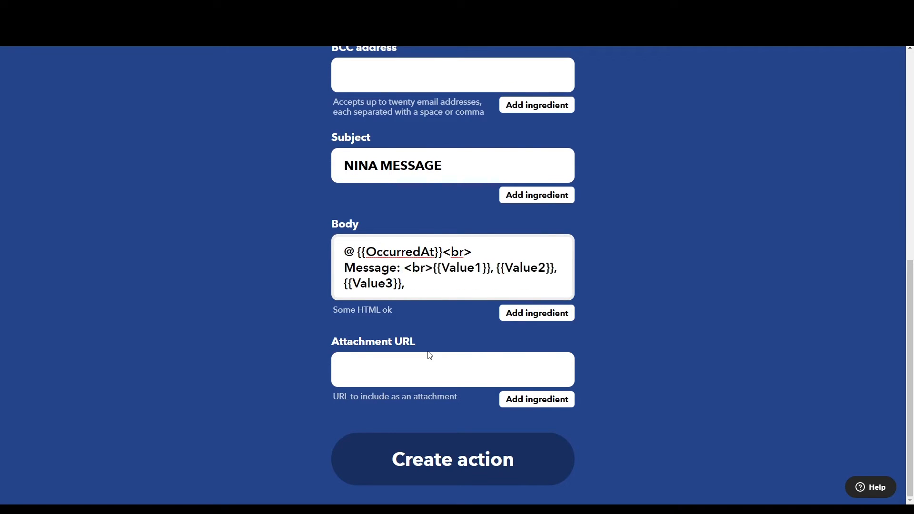
{"action": "key", "text": "Return"}
{"action": "key", "text": "Right"}
{"action": "key", "text": "Right"}
{"action": "key", "text": "Right"}
{"action": "key", "text": "Right"}
{"action": "key", "text": "Right"}
{"action": "key", "text": "Right"}
{"action": "key", "text": "Right"}
{"action": "key", "text": "Right"}
{"action": "key", "text": "Right"}
{"action": "key", "text": "Right"}
{"action": "key", "text": "Right"}
{"action": "key", "text": "BackSpace"}
{"action": "type", "text": "<br>"}
{"action": "key", "text": "Return"}
Put Value2 and Value3 on separate lines with <br>, then save the email action
{"action": "key", "text": "Delete"}
{"action": "left_click", "coordinate": [405, 285]}
{"action": "key", "text": "BackSpace"}
{"action": "key", "text": "Delete"}
{"action": "type", "text": "<br>"}
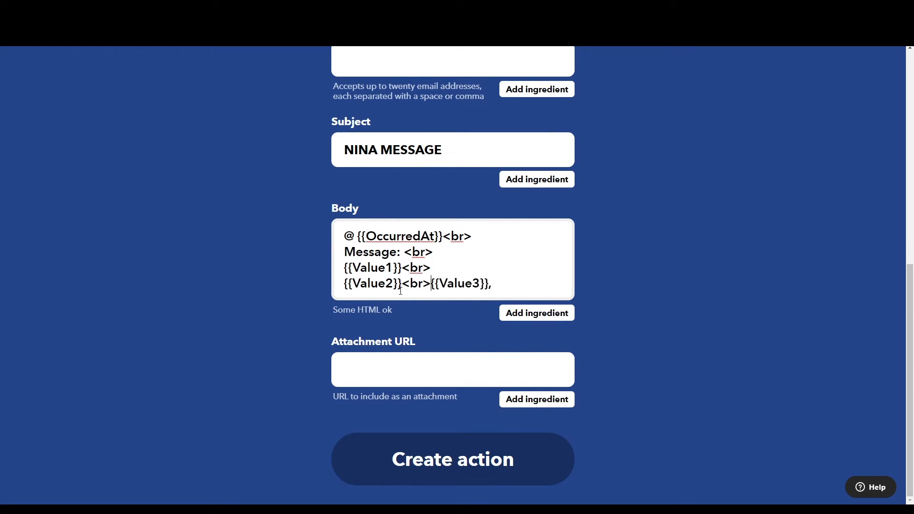
{"action": "key", "text": "Return"}
{"action": "left_click", "coordinate": [440, 302]}
{"action": "left_click", "coordinate": [537, 329]}
{"action": "left_click", "coordinate": [624, 385]}
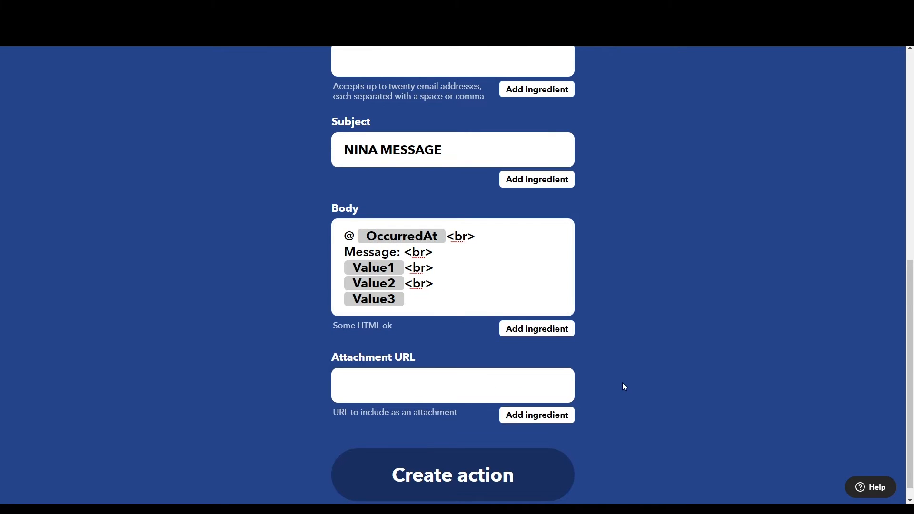
{"action": "left_click", "coordinate": [466, 469]}
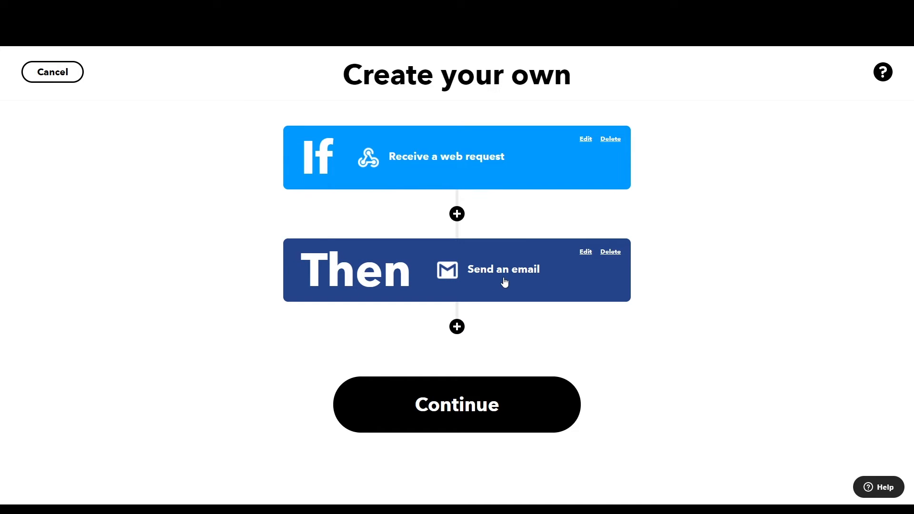
Title the applet 'NINA_MESSAGE for Ground Station' and finish it
{"action": "left_click", "coordinate": [457, 417]}
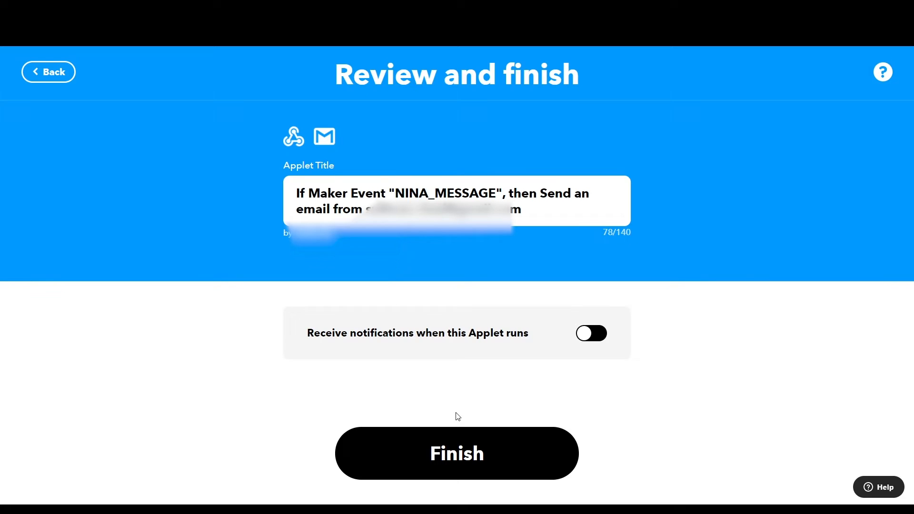
{"action": "left_click", "coordinate": [317, 185]}
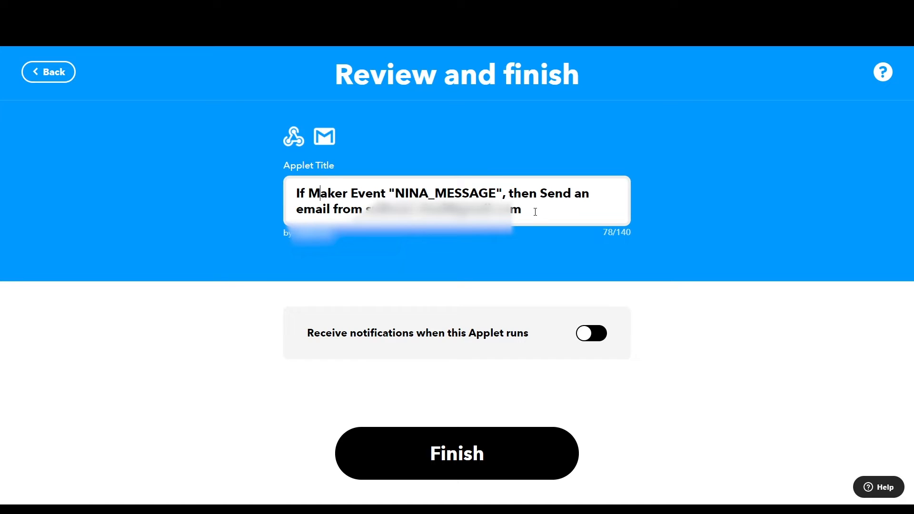
{"action": "left_click_drag", "start_coordinate": [535, 212], "coordinate": [239, 178]}
{"action": "type", "text": "N"}
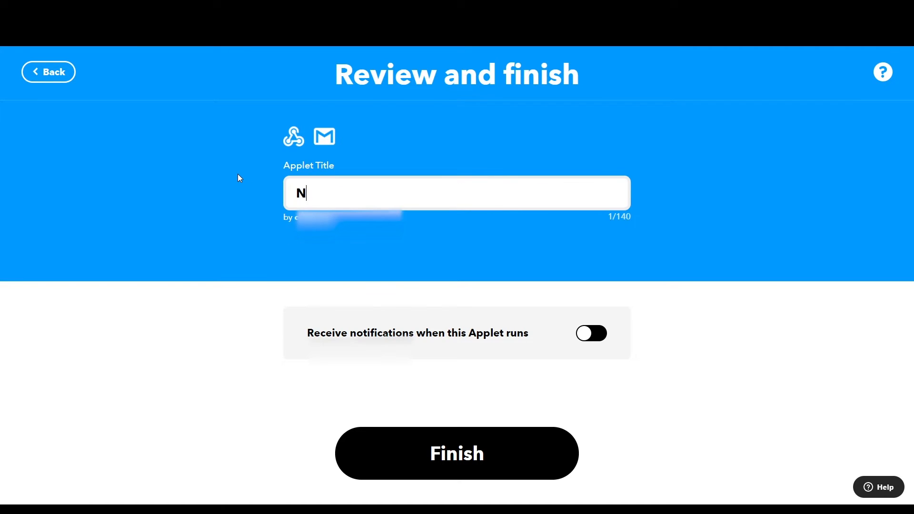
{"action": "type", "text": "INA_MESSAGE"}
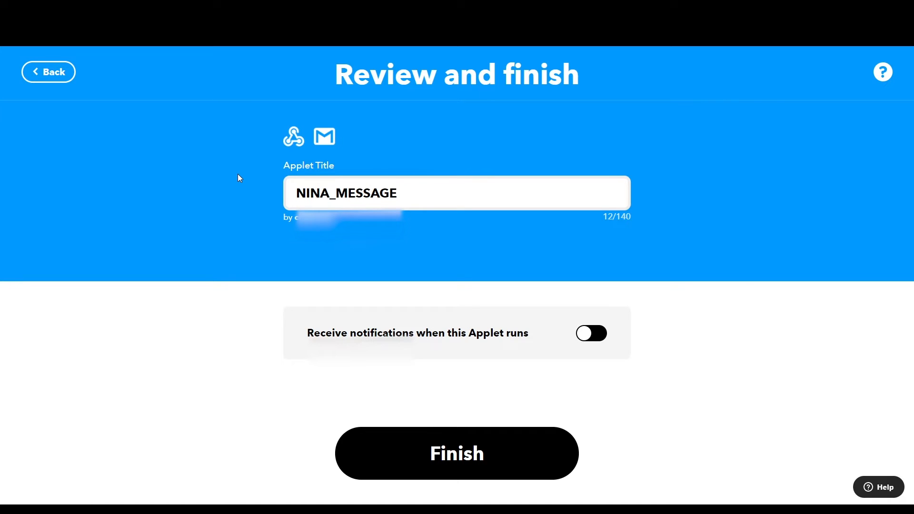
{"action": "type", "text": " for Ground Station"}
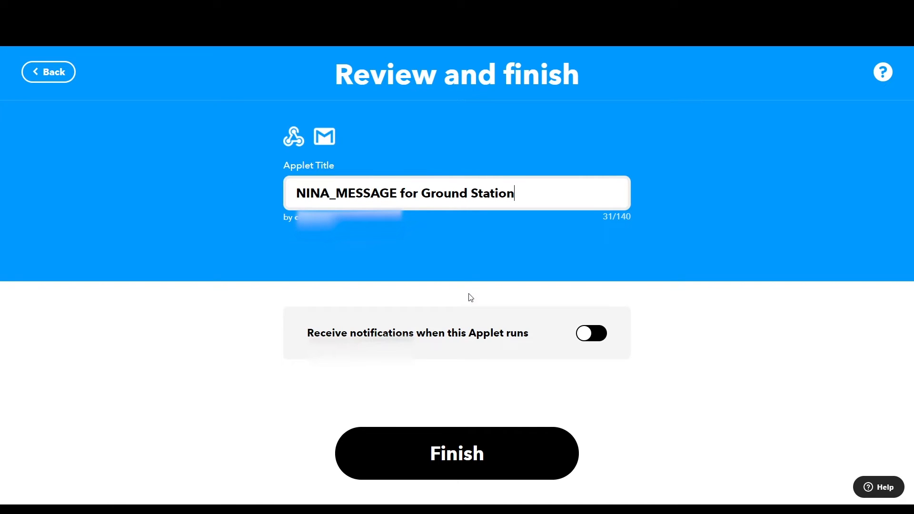
{"action": "left_click", "coordinate": [456, 451]}
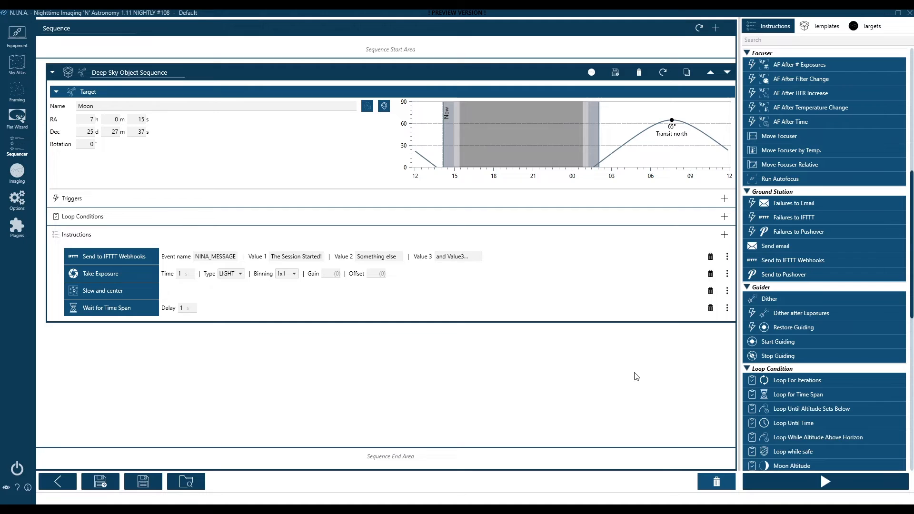
Run the Moon sequence until the NINA MESSAGE email arrives, then stop it
{"action": "left_click", "coordinate": [825, 484]}
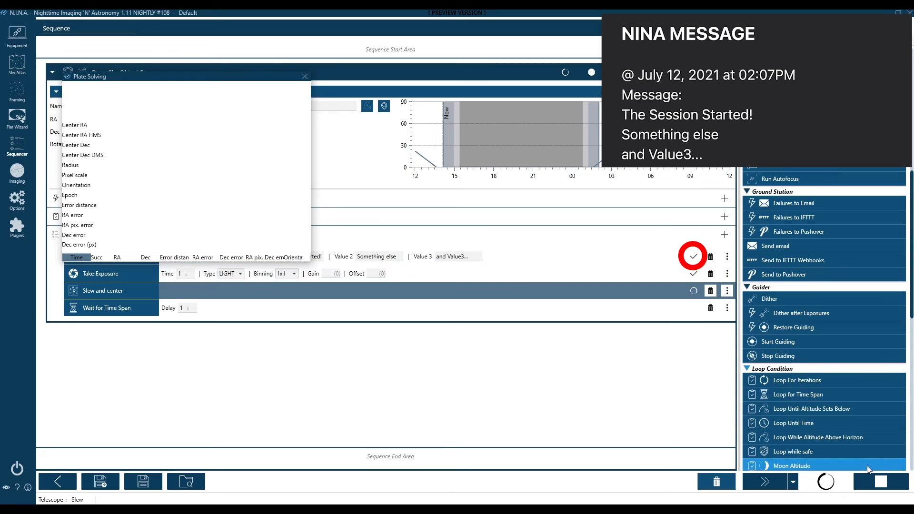
{"action": "left_click", "coordinate": [878, 481]}
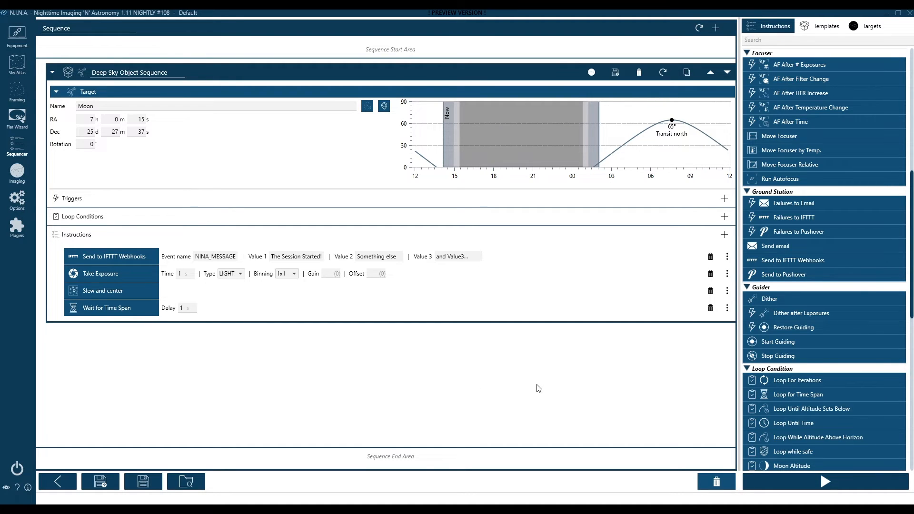
Add a Failures to IFTTT trigger with event name NINA_ERROR, then return to Chrome
{"action": "left_click_drag", "start_coordinate": [781, 218], "coordinate": [135, 198]}
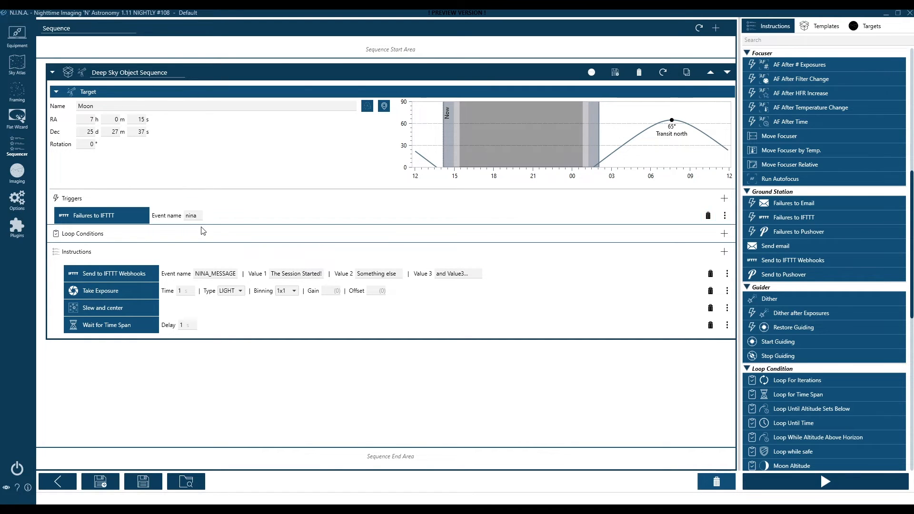
{"action": "double_click", "coordinate": [192, 216]}
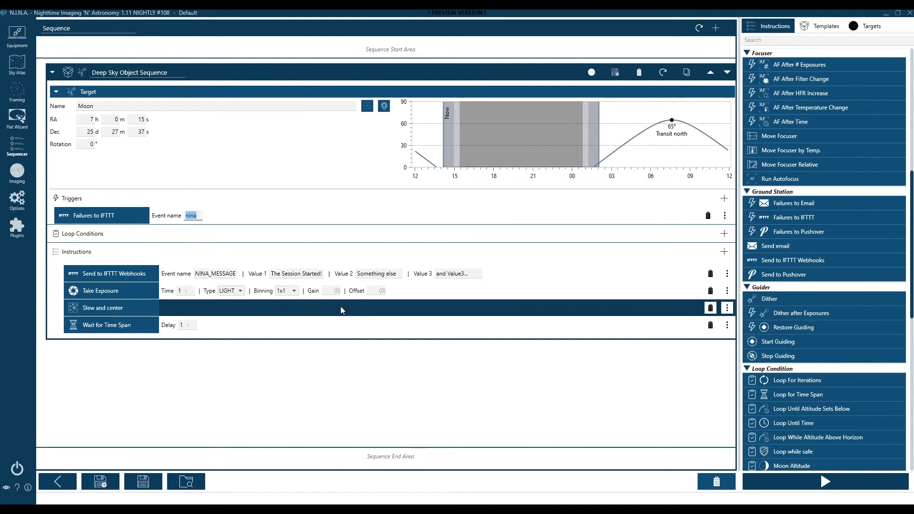
{"action": "type", "text": "NINA_ERR"}
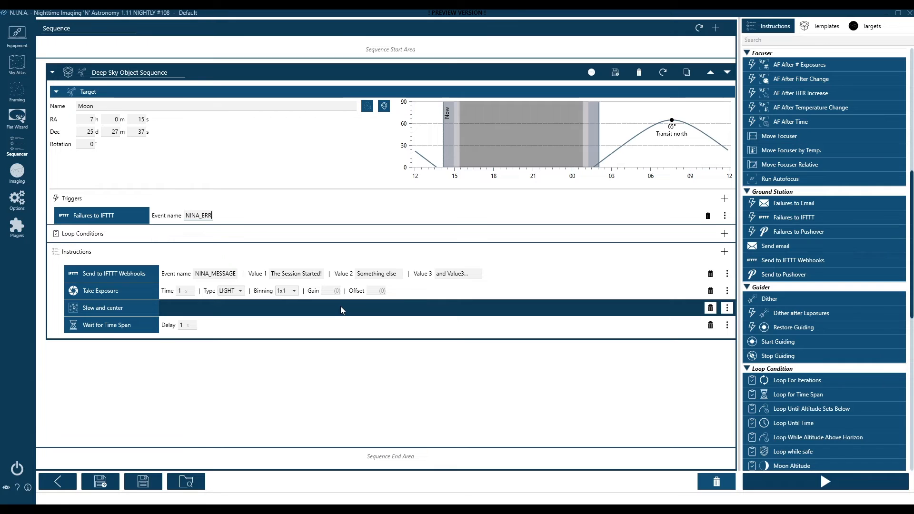
{"action": "type", "text": "OR"}
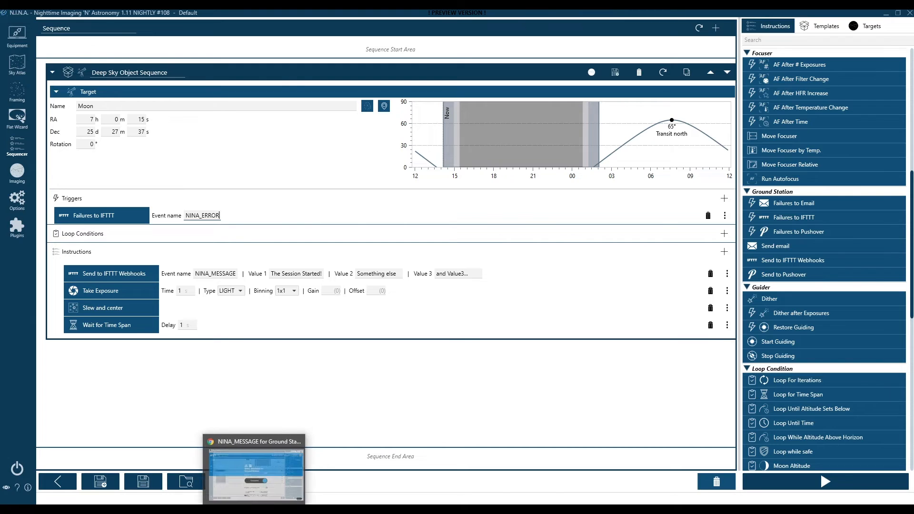
{"action": "left_click", "coordinate": [253, 509]}
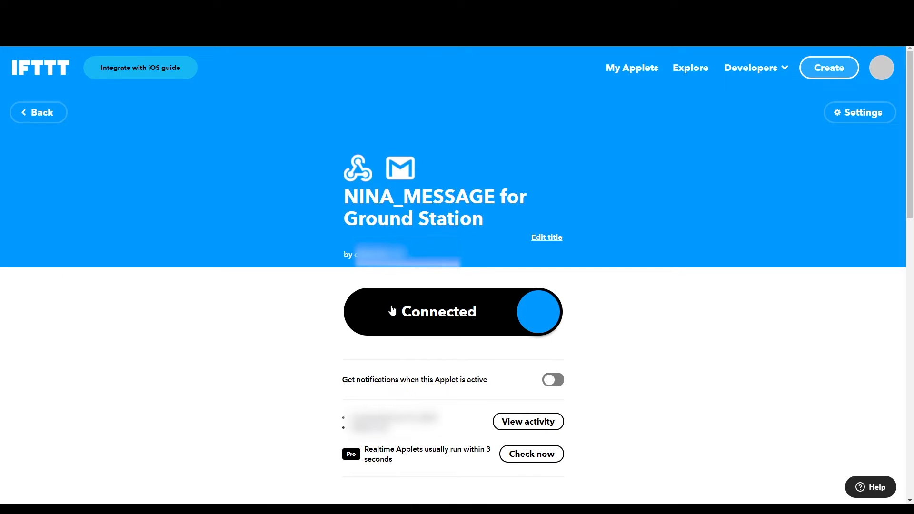
Start a new applet triggered by a Webhooks web request named NINA_ERROR
{"action": "left_click", "coordinate": [830, 67]}
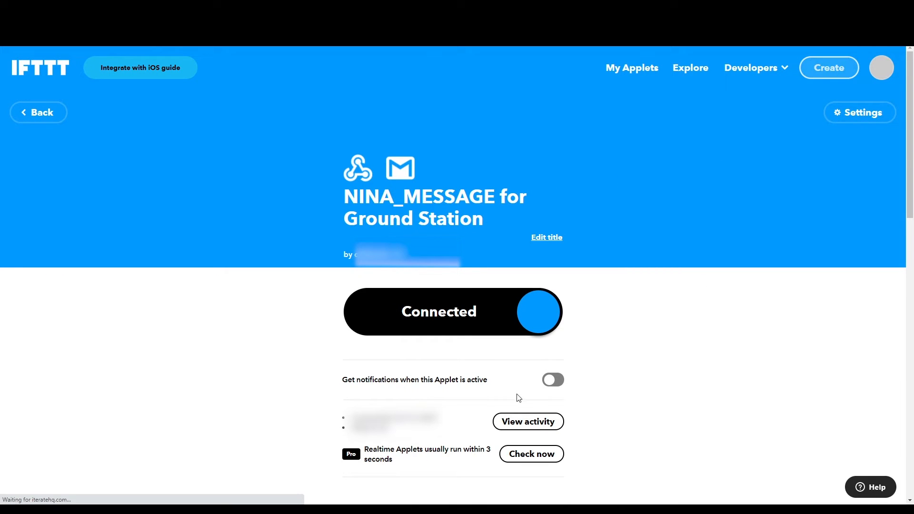
{"action": "left_click", "coordinate": [463, 164]}
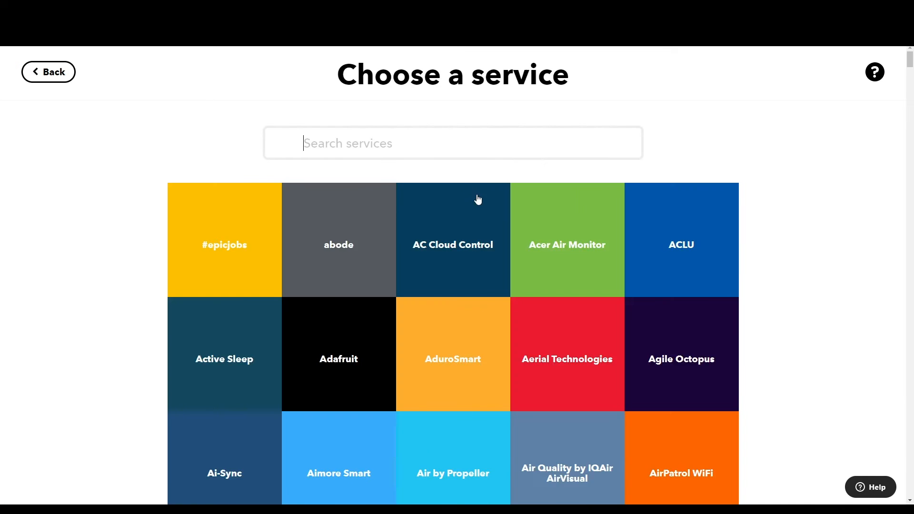
{"action": "type", "text": "web"}
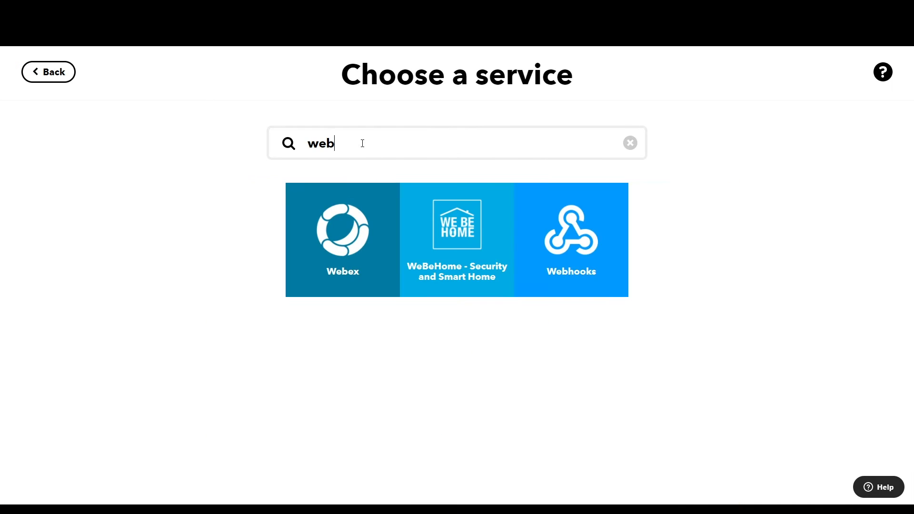
{"action": "left_click", "coordinate": [598, 259]}
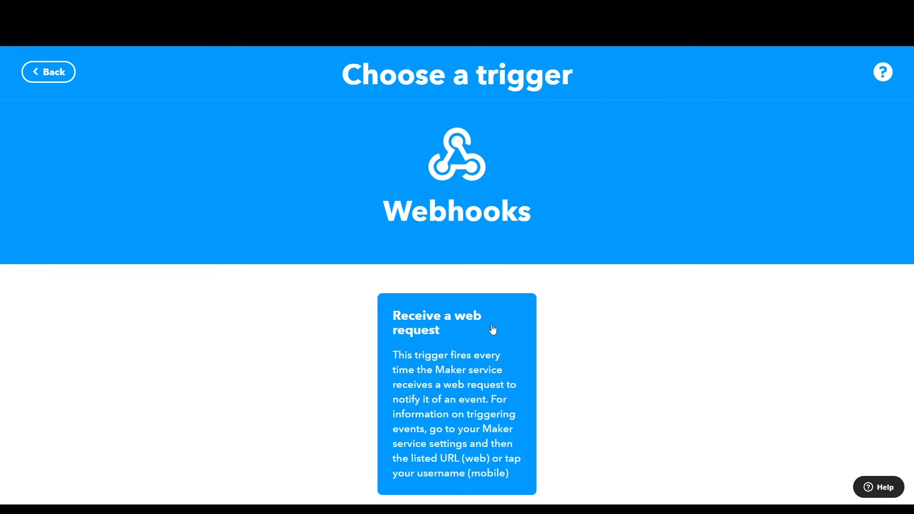
{"action": "left_click", "coordinate": [457, 364]}
{"action": "left_click", "coordinate": [387, 308]}
{"action": "type", "text": "N"}
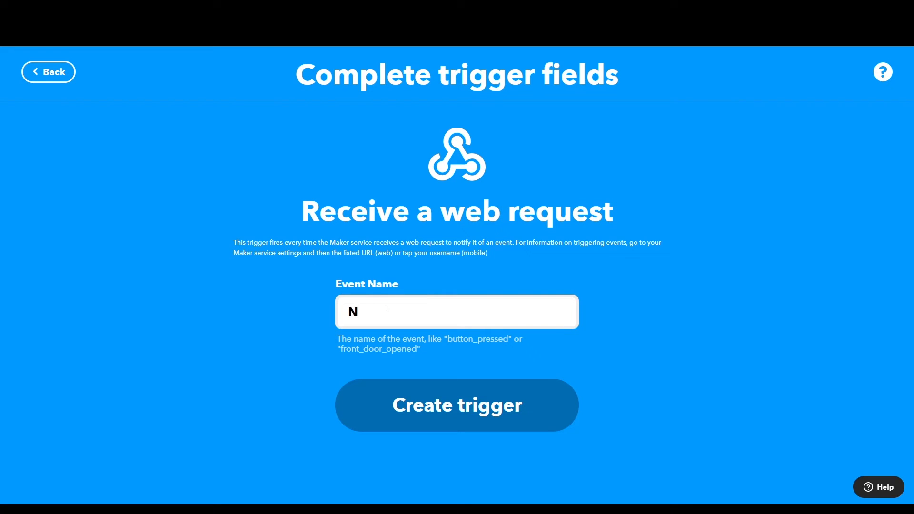
{"action": "type", "text": "INA_ERROR"}
{"action": "left_click", "coordinate": [432, 406]}
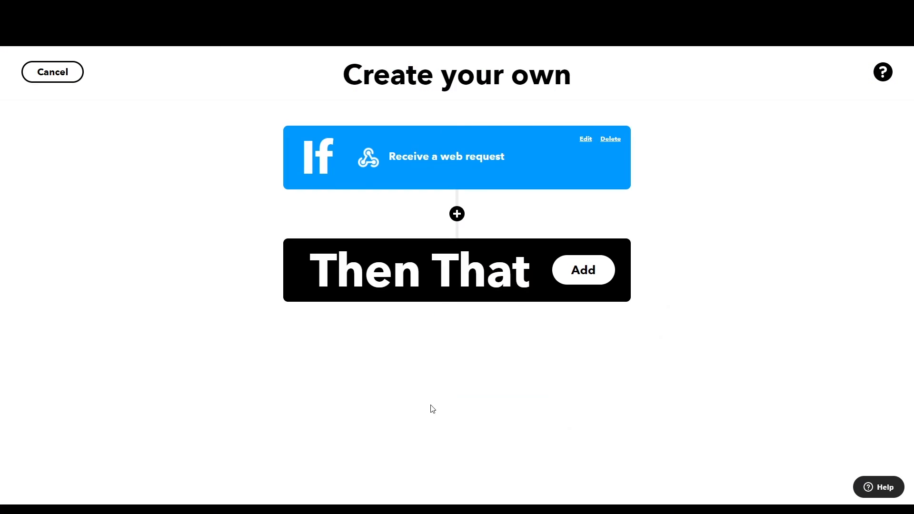
Choose Gmail's Send an email action, enter the recipient address, and set subject NINA ERROR
{"action": "left_click", "coordinate": [449, 287]}
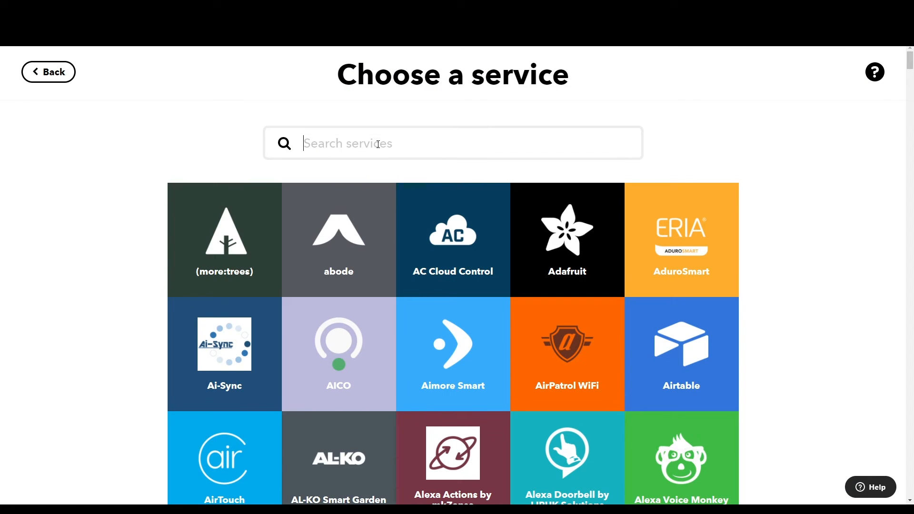
{"action": "type", "text": "gma"}
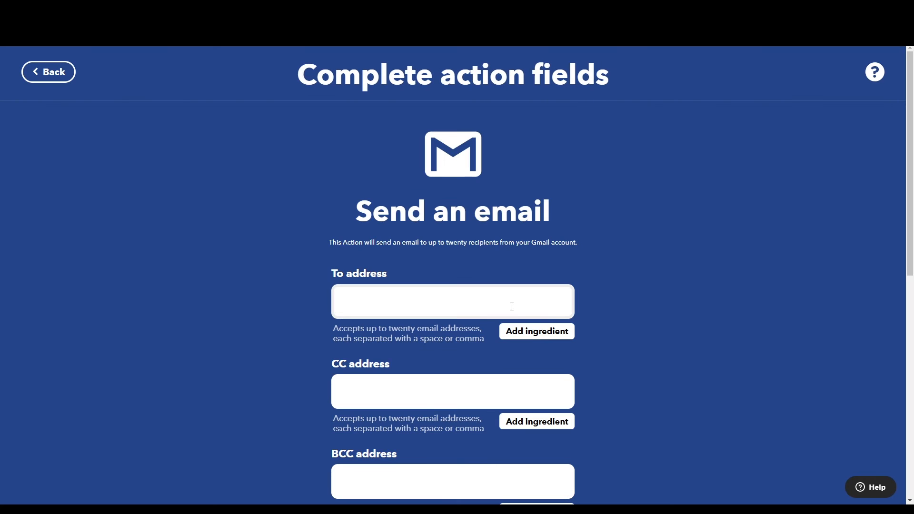
{"action": "left_click", "coordinate": [510, 301]}
{"action": "scroll", "coordinate": [452, 285], "scroll_direction": "down", "scroll_amount": 5}
{"action": "left_click", "coordinate": [400, 277]}
{"action": "key", "text": "ctrl+a"}
{"action": "type", "text": "NINA ERROR"}
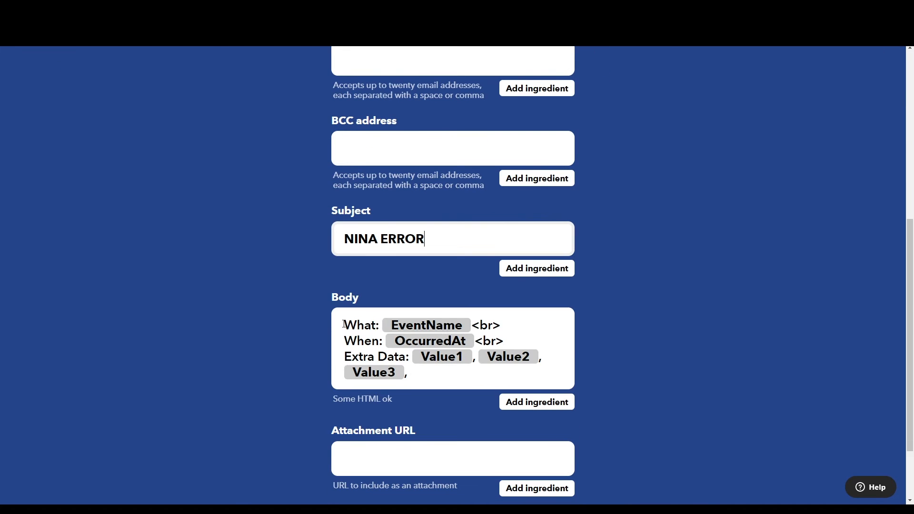
Make the body start with ERROR!, drop Extra Data, put Value1–3 on separate lines, and save
{"action": "left_click_drag", "start_coordinate": [344, 325], "coordinate": [469, 325]}
{"action": "type", "text": "ERROR OCCURED"}
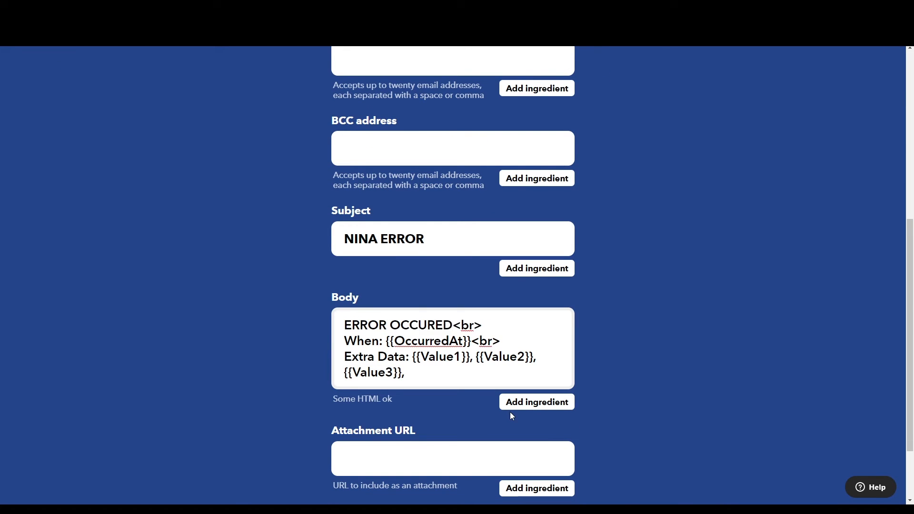
{"action": "key", "text": "BackSpace"}
{"action": "key", "text": "BackSpace"}
{"action": "key", "text": "BackSpace"}
{"action": "key", "text": "BackSpace"}
{"action": "key", "text": "BackSpace"}
{"action": "key", "text": "BackSpace"}
{"action": "key", "text": "BackSpace"}
{"action": "key", "text": "BackSpace"}
{"action": "type", "text": "!"}
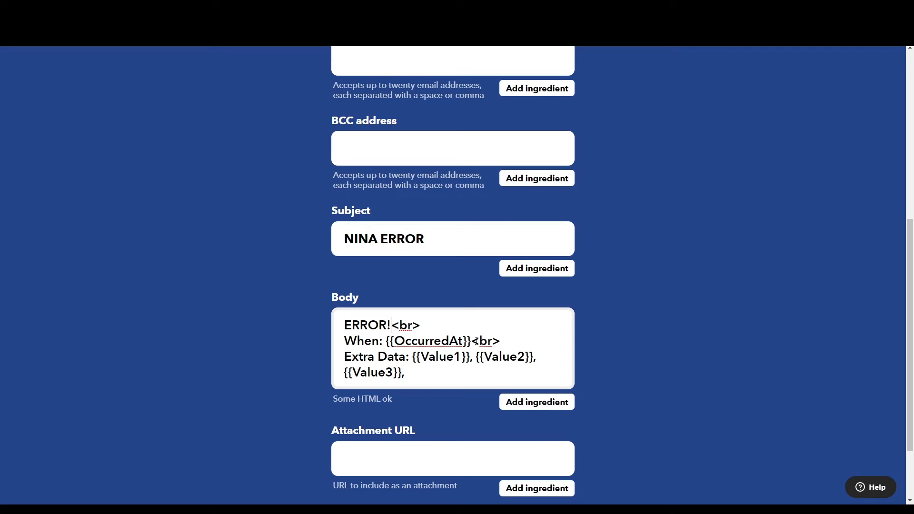
{"action": "left_click_drag", "start_coordinate": [412, 356], "coordinate": [344, 357]}
{"action": "key", "text": "BackSpace"}
{"action": "left_click", "coordinate": [408, 356]}
{"action": "key", "text": "BackSpace"}
{"action": "key", "text": "BackSpace"}
{"action": "type", "text": "<BR>"}
{"action": "key", "text": "BackSpace"}
{"action": "key", "text": "BackSpace"}
{"action": "key", "text": "BackSpace"}
{"action": "type", "text": "br>"}
{"action": "key", "text": "Return"}
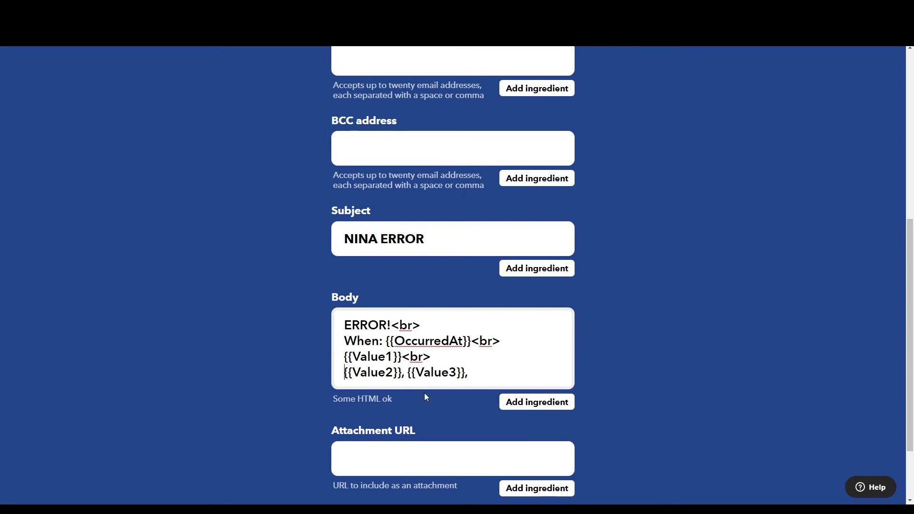
{"action": "left_click", "coordinate": [407, 372]}
{"action": "key", "text": "BackSpace"}
{"action": "key", "text": "BackSpace"}
{"action": "type", "text": "<br>"}
{"action": "key", "text": "Return"}
{"action": "left_click", "coordinate": [443, 392]}
{"action": "scroll", "coordinate": [472, 383], "scroll_direction": "down", "scroll_amount": 3}
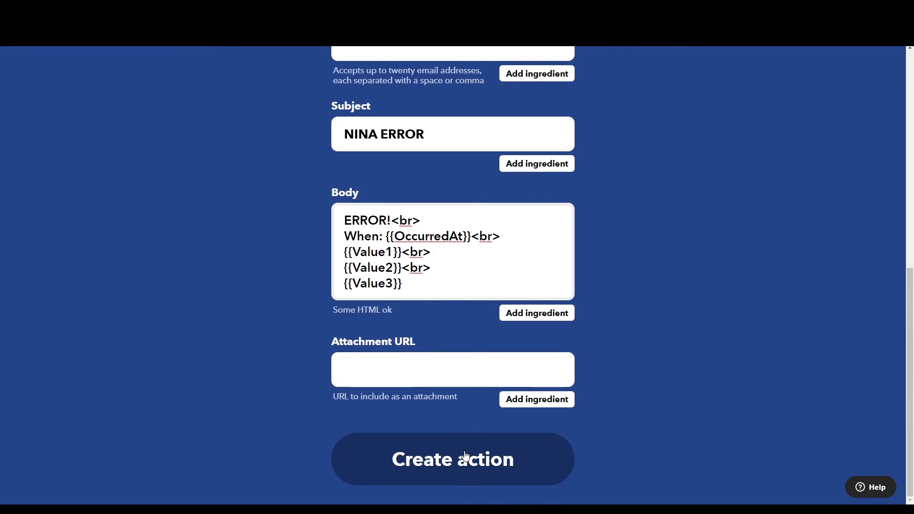
{"action": "left_click", "coordinate": [465, 457]}
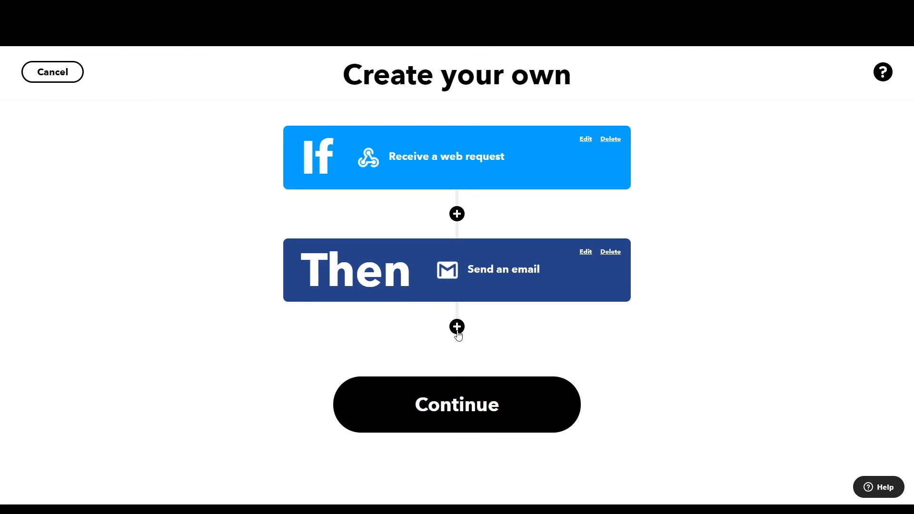
Title the applet 'NINA_ERROR from Ground Station', finish it, and return to My Applets
{"action": "left_click", "coordinate": [470, 406]}
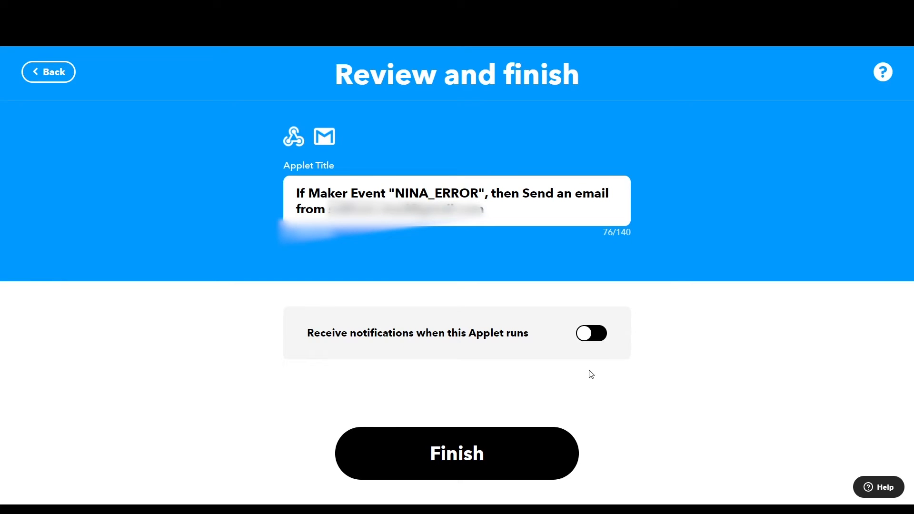
{"action": "left_click_drag", "start_coordinate": [478, 216], "coordinate": [239, 188]}
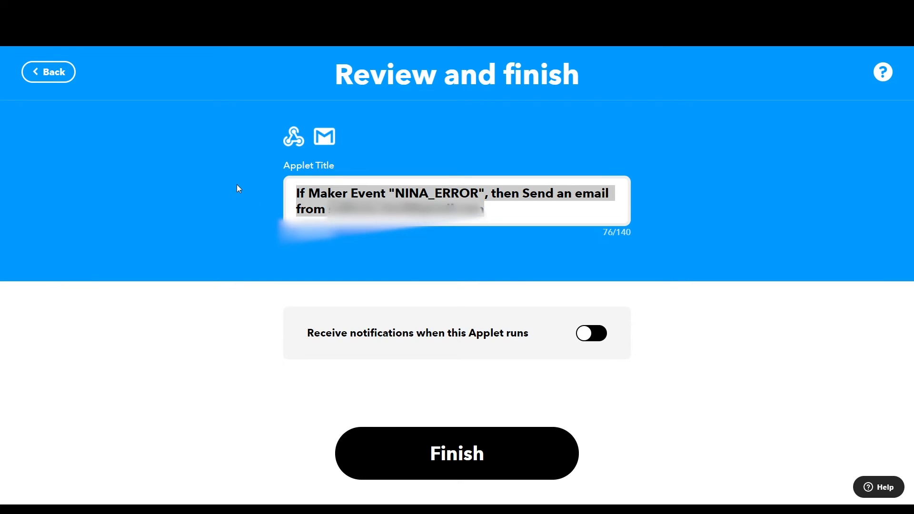
{"action": "type", "text": "NINA"}
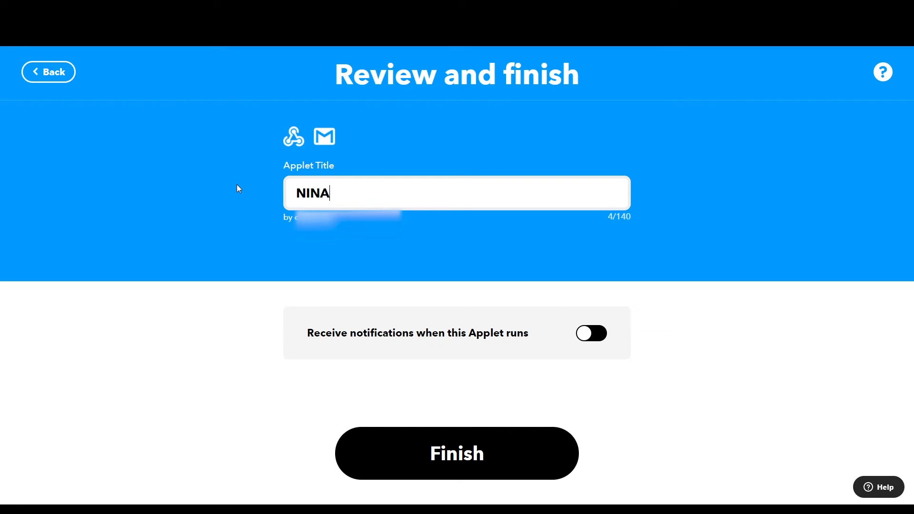
{"action": "type", "text": "_ERROR f"}
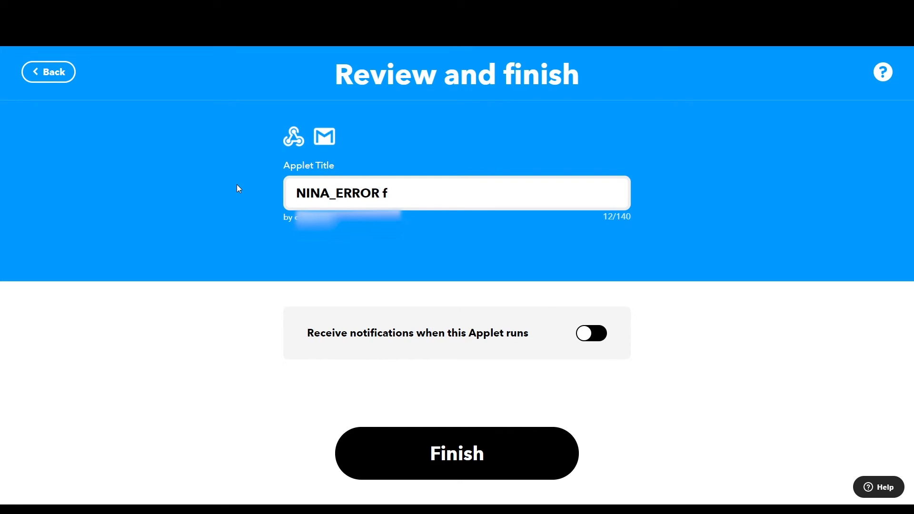
{"action": "type", "text": "rom Ground Station"}
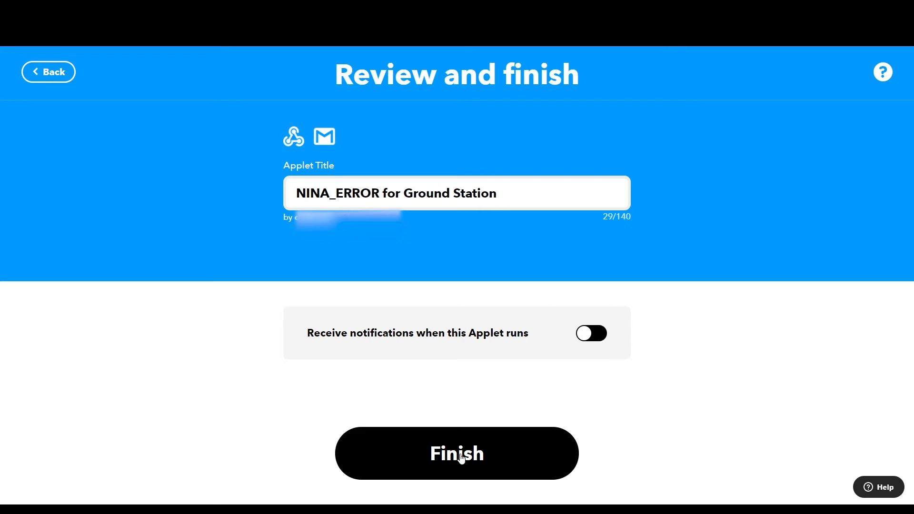
{"action": "left_click", "coordinate": [460, 457]}
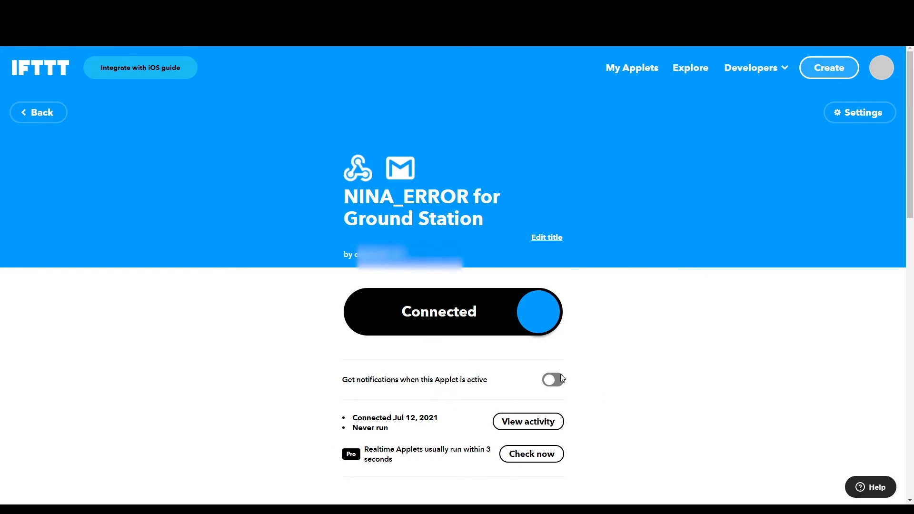
{"action": "left_click", "coordinate": [643, 70]}
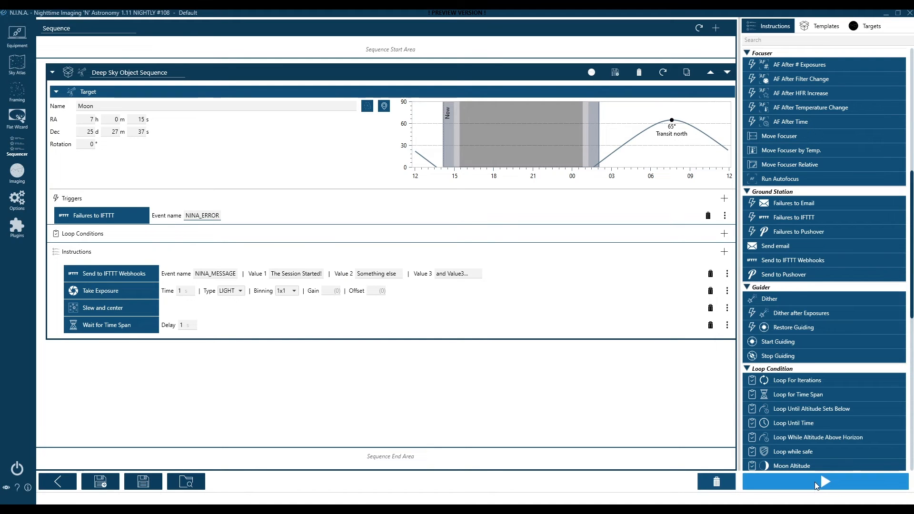
Start the imaging sequence, then open the NINA_MESSAGE for Ground Station applet page
{"action": "left_click", "coordinate": [815, 484]}
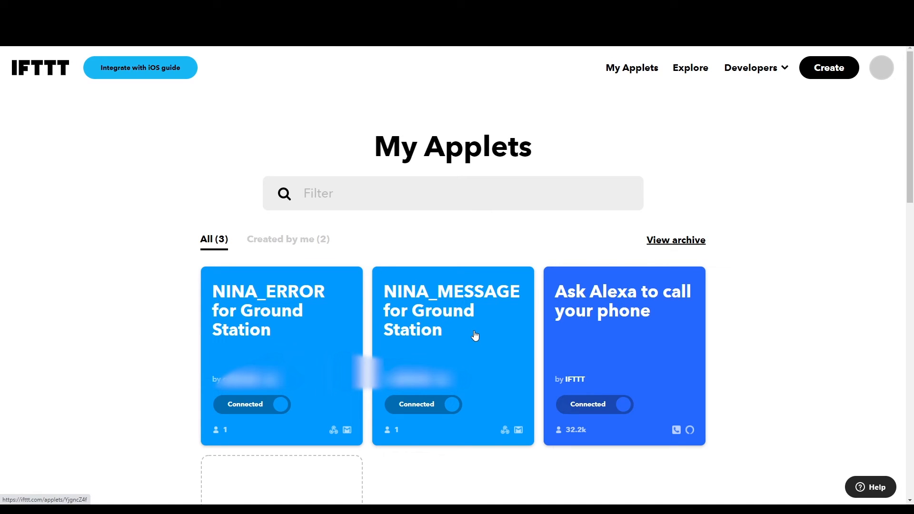
{"action": "left_click", "coordinate": [456, 339]}
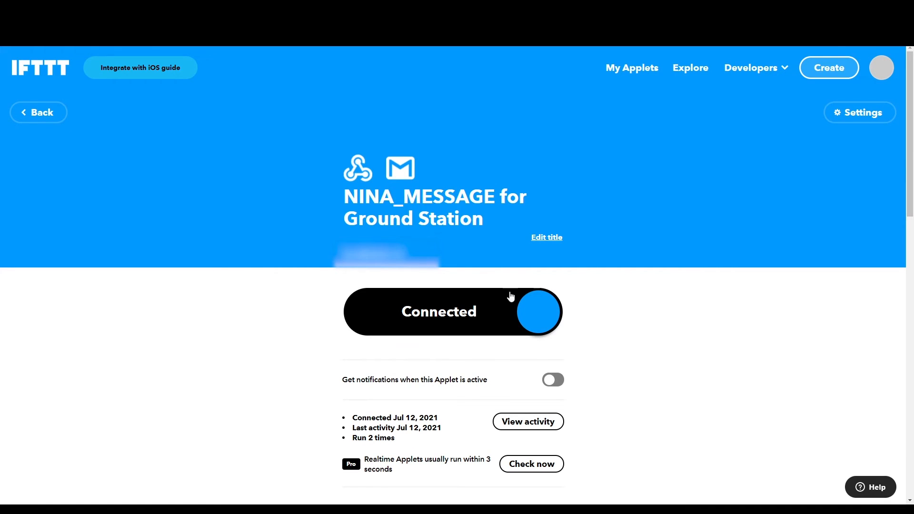
Add another action to NINA_MESSAGE, searching services for Rachio, Smartthings, then 'noti'
{"action": "left_click", "coordinate": [886, 116]}
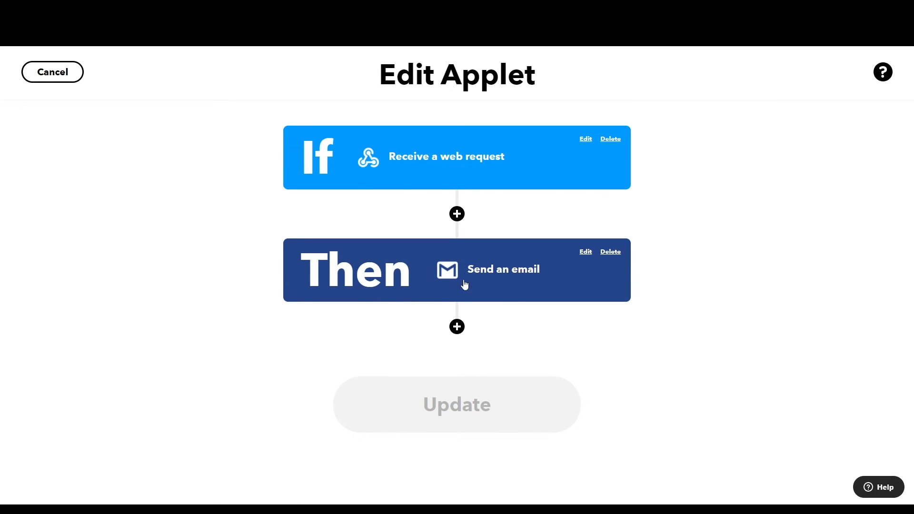
{"action": "left_click", "coordinate": [457, 326]}
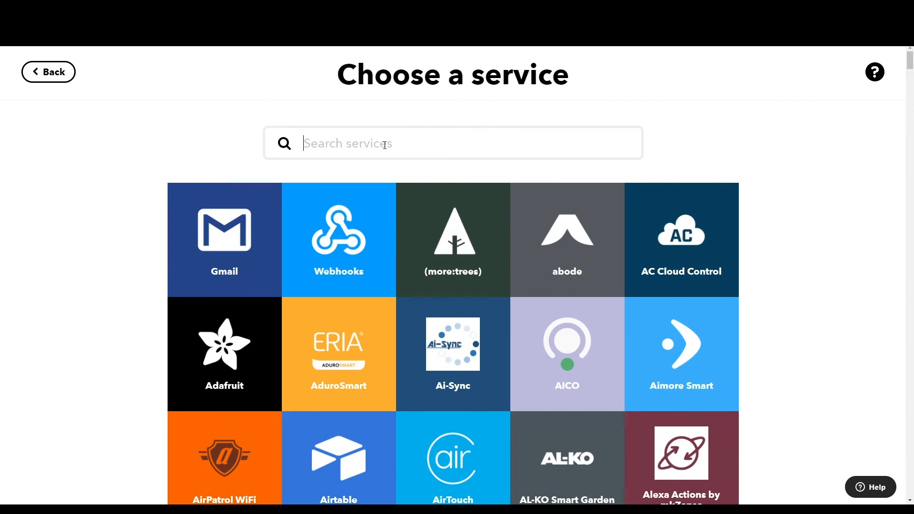
{"action": "left_click", "coordinate": [384, 145]}
{"action": "type", "text": "Rachio"}
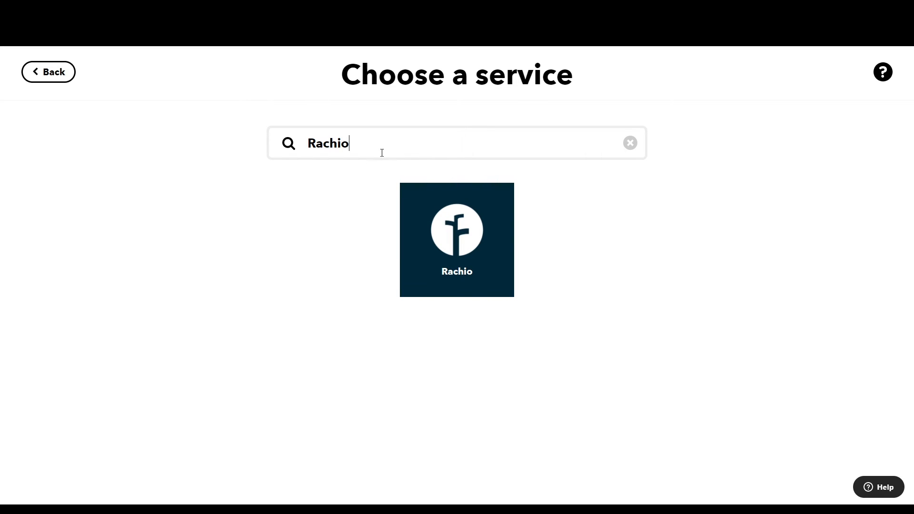
{"action": "left_click_drag", "start_coordinate": [362, 143], "coordinate": [302, 143]}
{"action": "type", "text": "Smar"}
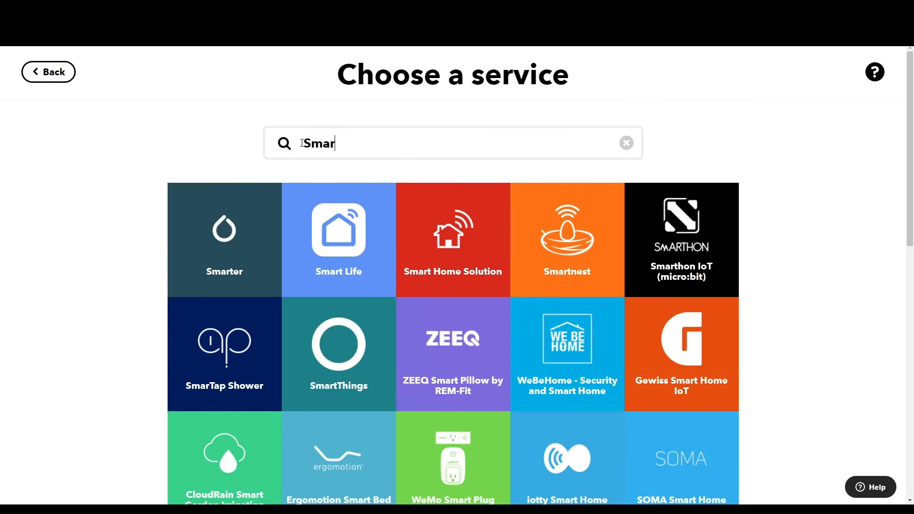
{"action": "type", "text": "tthings"}
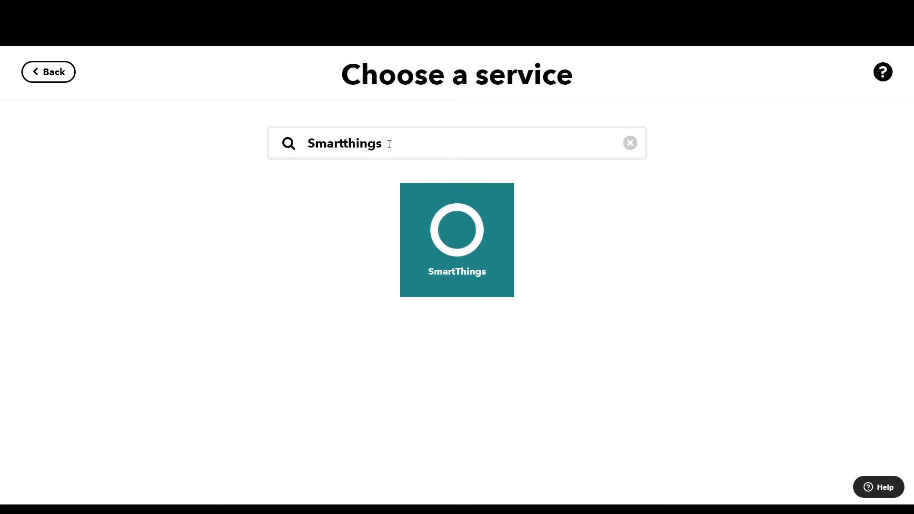
{"action": "left_click_drag", "start_coordinate": [389, 144], "coordinate": [302, 143]}
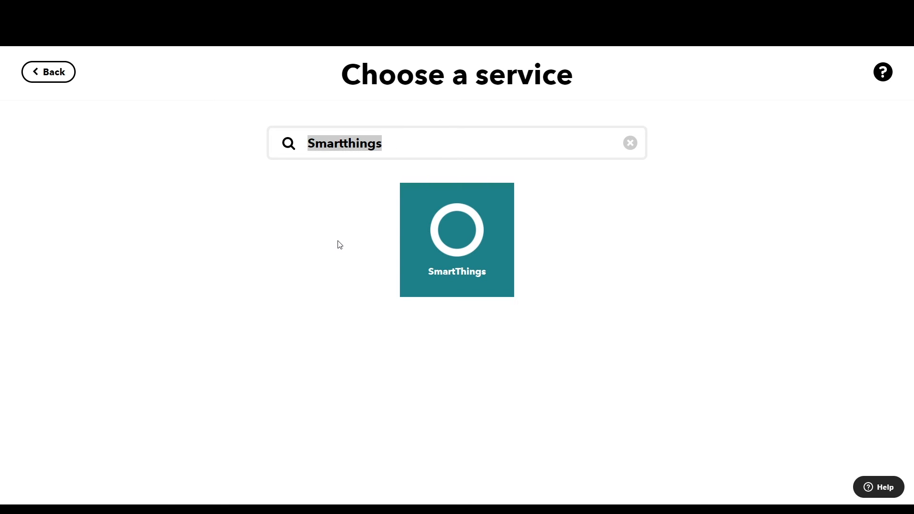
{"action": "type", "text": "noti"}
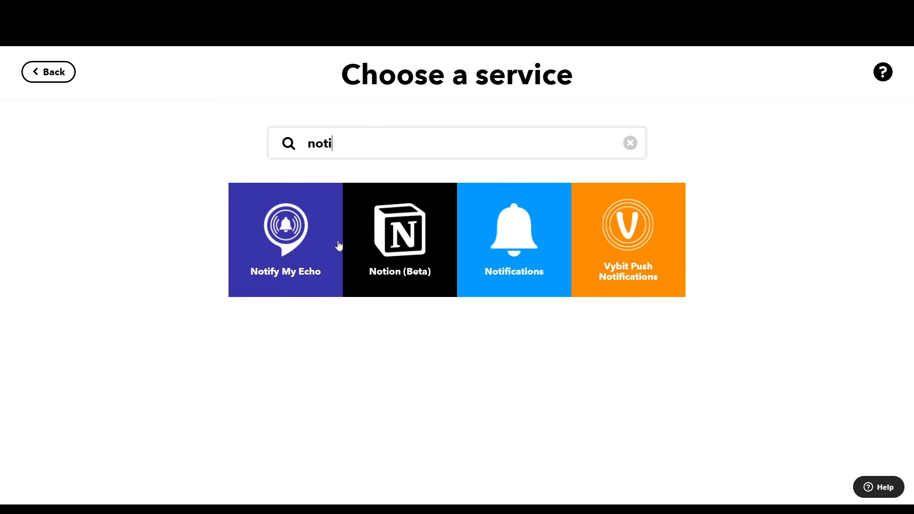
Choose Notifications' rich notification, titled NINA MESSAGE, with the message starting 'Session Started!'
{"action": "left_click", "coordinate": [523, 265]}
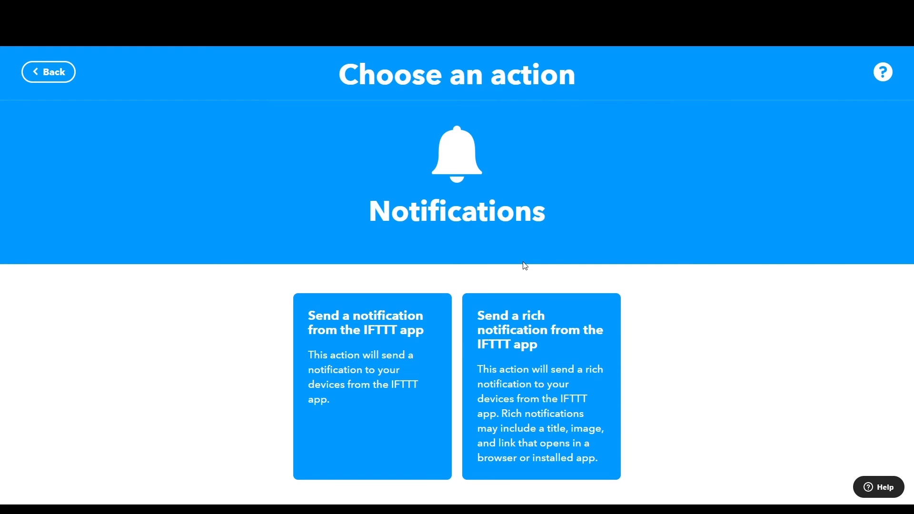
{"action": "left_click", "coordinate": [540, 360]}
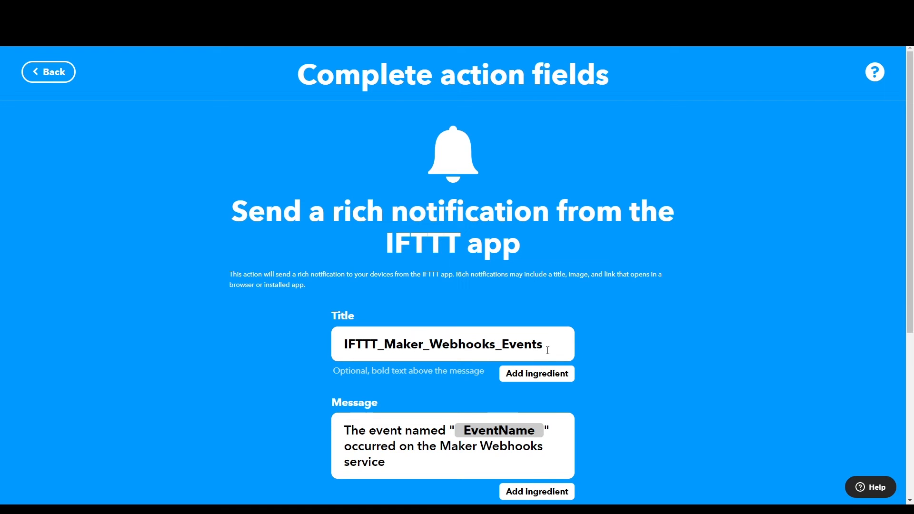
{"action": "left_click_drag", "start_coordinate": [547, 350], "coordinate": [286, 346]}
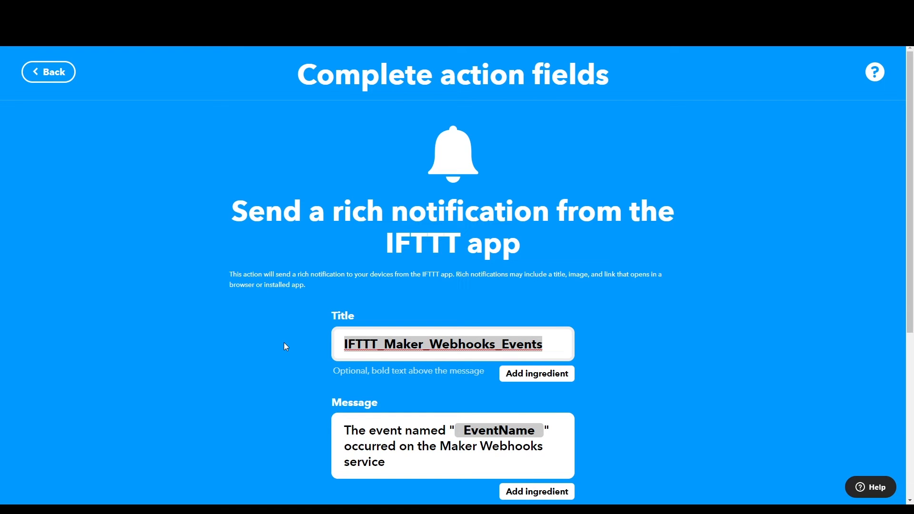
{"action": "type", "text": "NIN"}
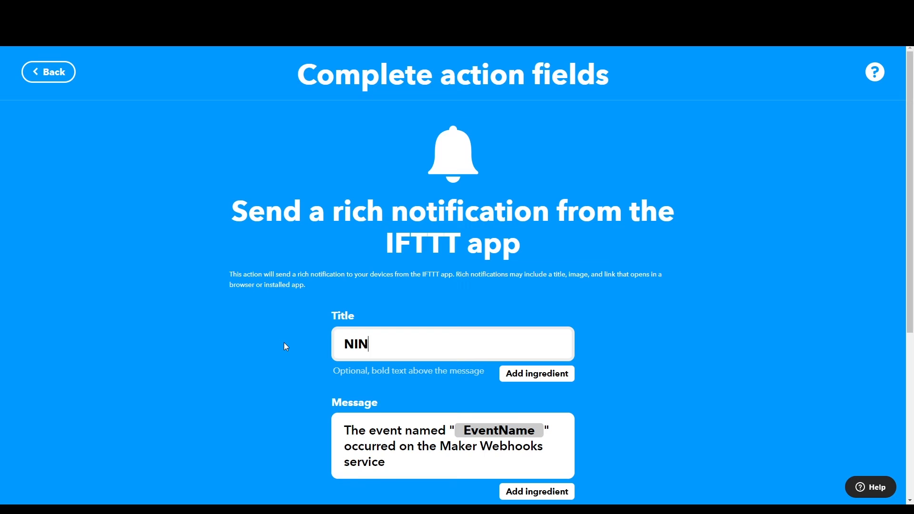
{"action": "type", "text": "A MESSAGE"}
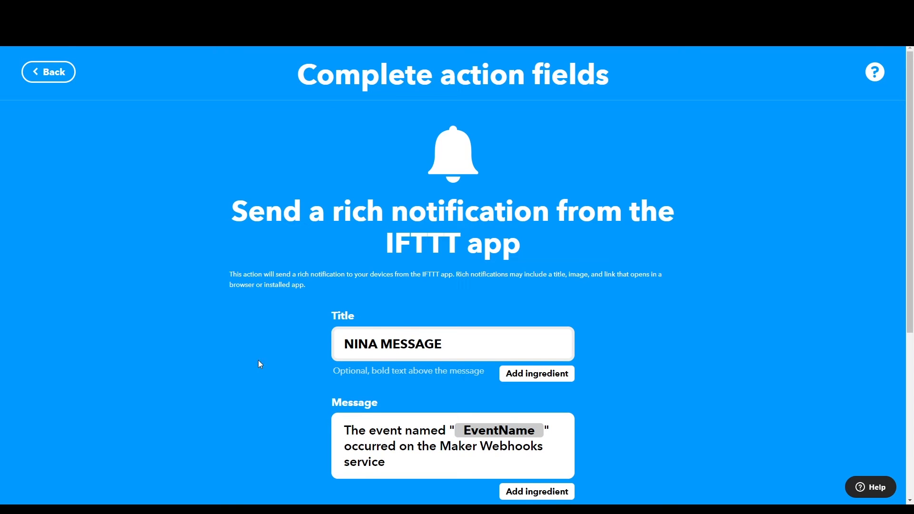
{"action": "scroll", "coordinate": [260, 362], "scroll_direction": "down", "scroll_amount": 4}
{"action": "left_click_drag", "start_coordinate": [385, 273], "coordinate": [321, 232]}
{"action": "type", "text": "SESS"}
{"action": "key", "text": "BackSpace"}
{"action": "key", "text": "BackSpace"}
{"action": "key", "text": "BackSpace"}
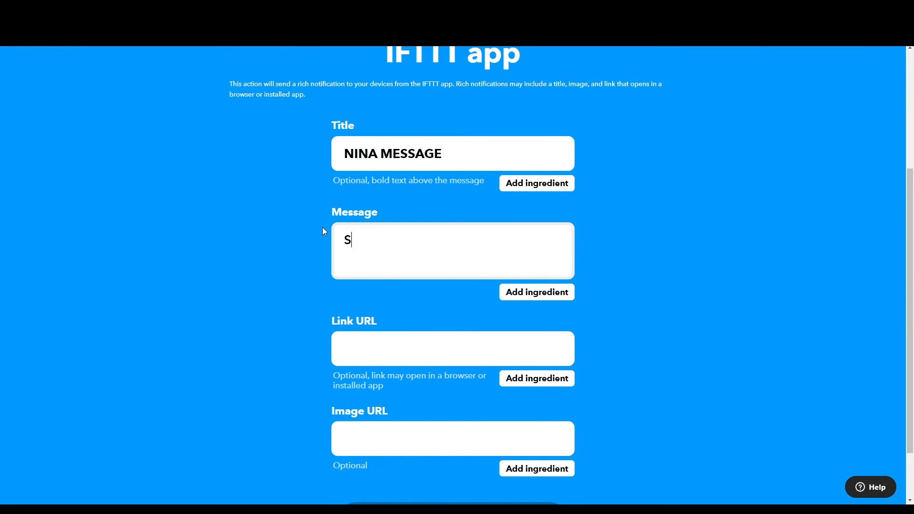
{"action": "type", "text": "ession Started!"}
{"action": "key", "text": "Return"}
Add Value1, Value2, Value3 and OccurredAt on separate message lines, then create the action
{"action": "left_click", "coordinate": [524, 292]}
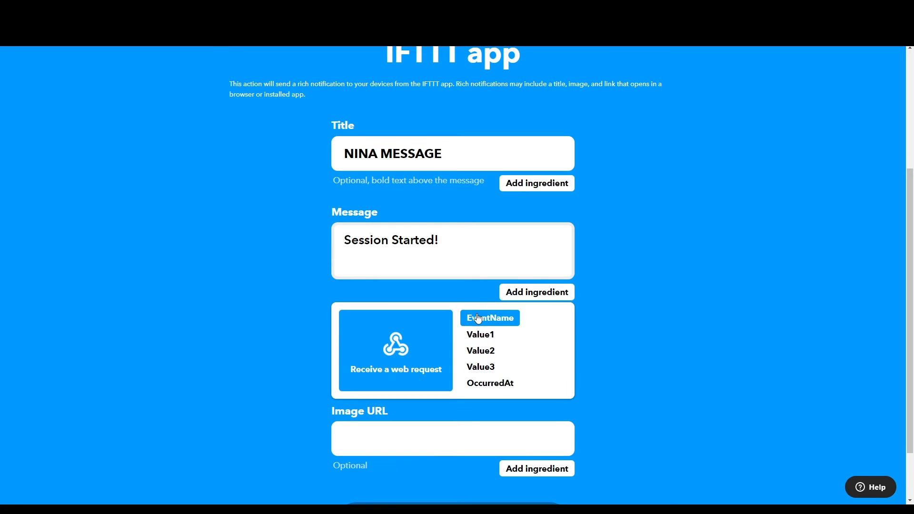
{"action": "left_click", "coordinate": [479, 338]}
{"action": "key", "text": "Return"}
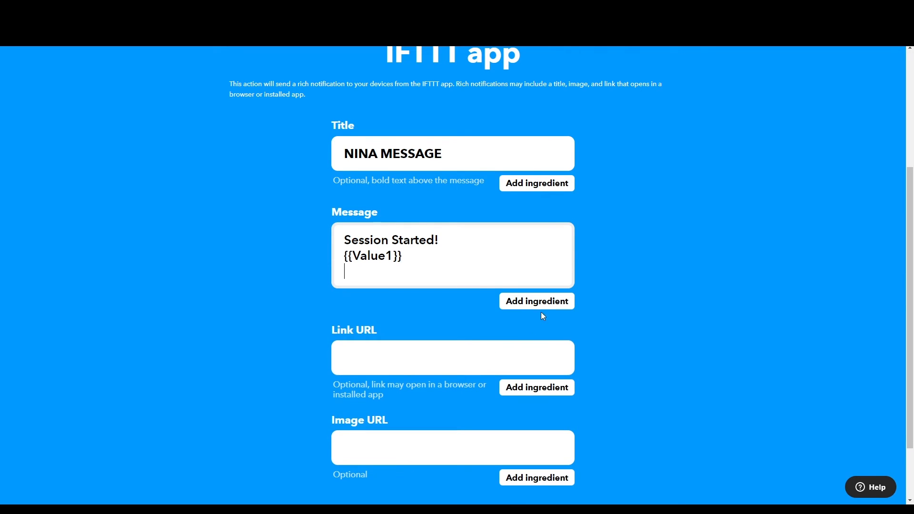
{"action": "left_click", "coordinate": [537, 301]}
{"action": "left_click", "coordinate": [481, 358]}
{"action": "key", "text": "Return"}
{"action": "left_click", "coordinate": [537, 317]}
{"action": "left_click", "coordinate": [481, 391]}
{"action": "left_click", "coordinate": [536, 317]}
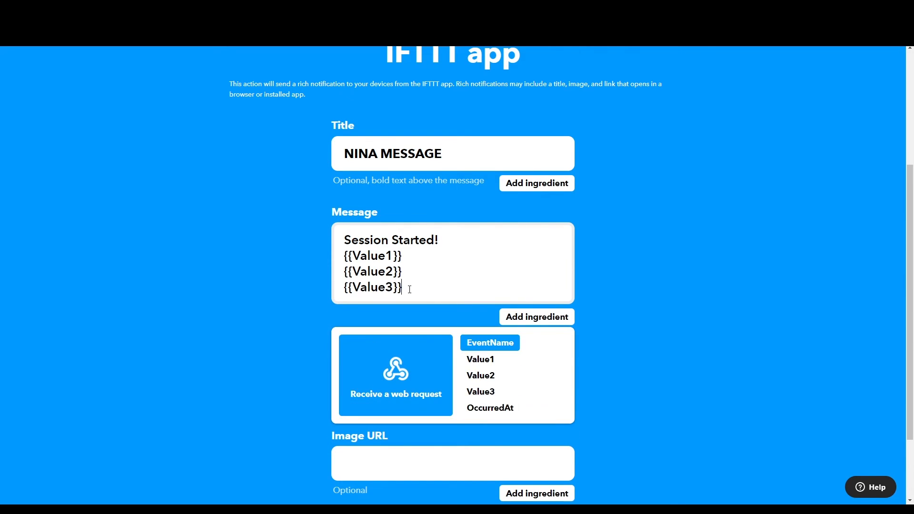
{"action": "key", "text": "Return"}
{"action": "left_click", "coordinate": [537, 332]}
{"action": "left_click", "coordinate": [490, 423]}
{"action": "type", "text": "@ {{OccurredAt"}
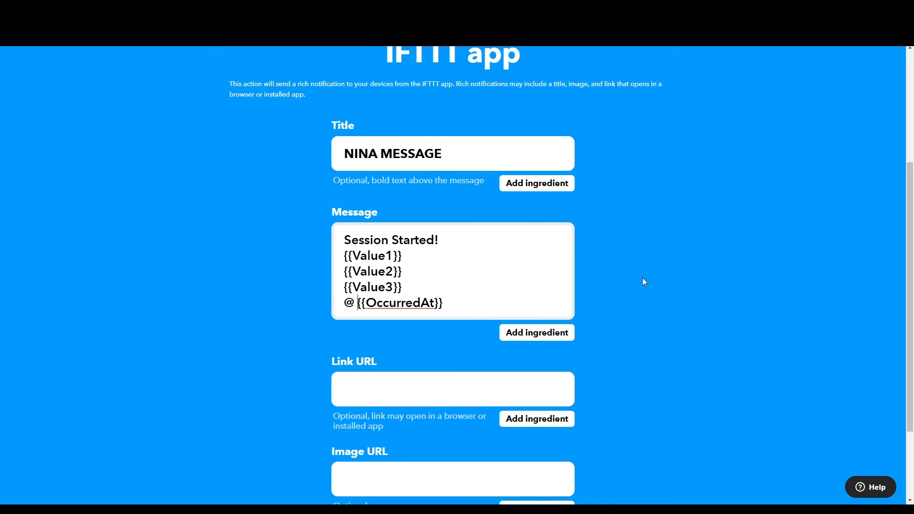
{"action": "scroll", "coordinate": [641, 278], "scroll_direction": "down", "scroll_amount": 2}
{"action": "left_click", "coordinate": [455, 473]}
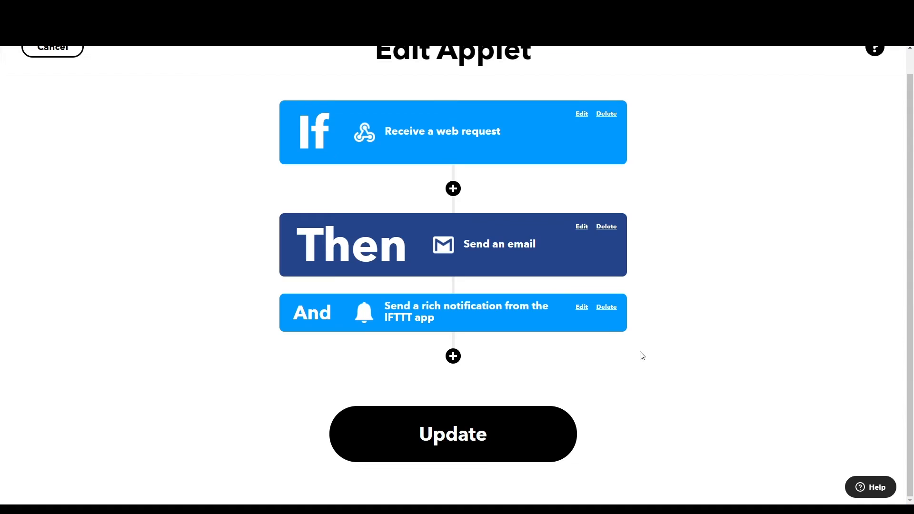
Update the IFTTT applet and start the Moon sequence in N.I.N.A
{"action": "left_click", "coordinate": [459, 412]}
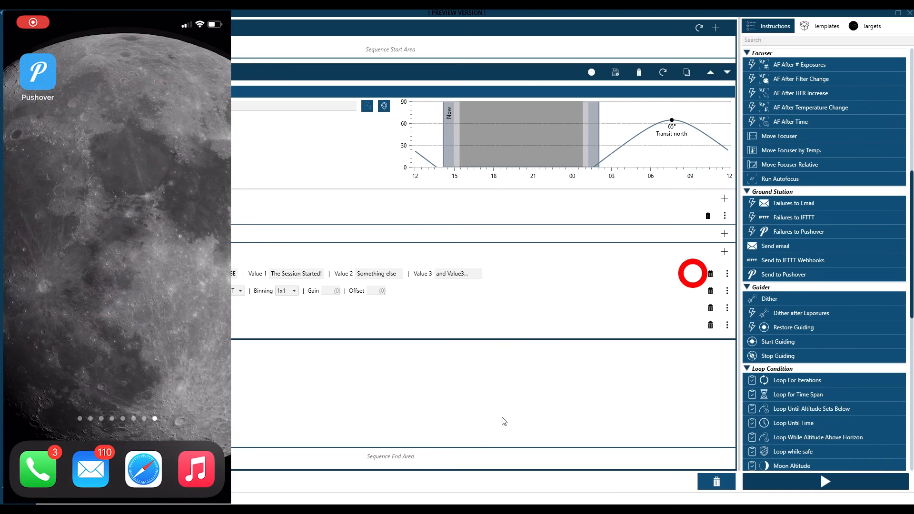
{"action": "left_click", "coordinate": [828, 483]}
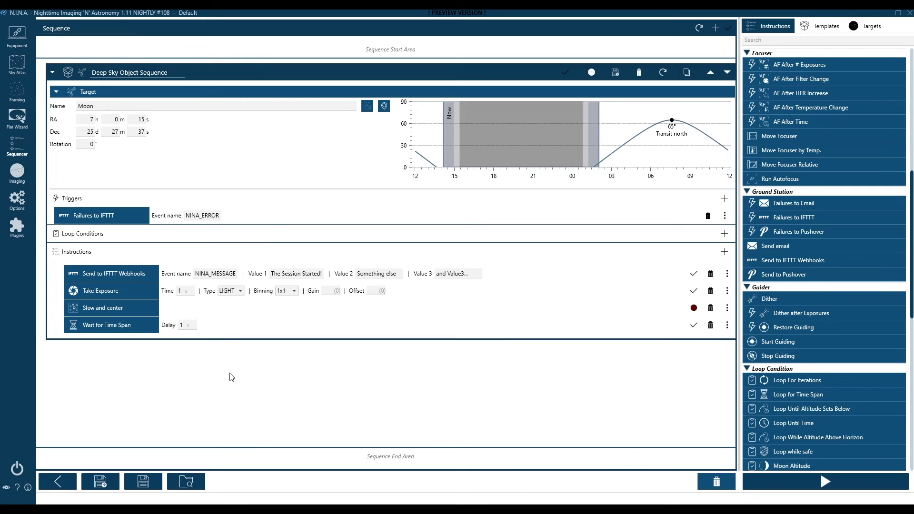
Remove the Failures to IFTTT trigger and clear Value 1, 2 and 3 in the webhook step
{"action": "left_click", "coordinate": [708, 216]}
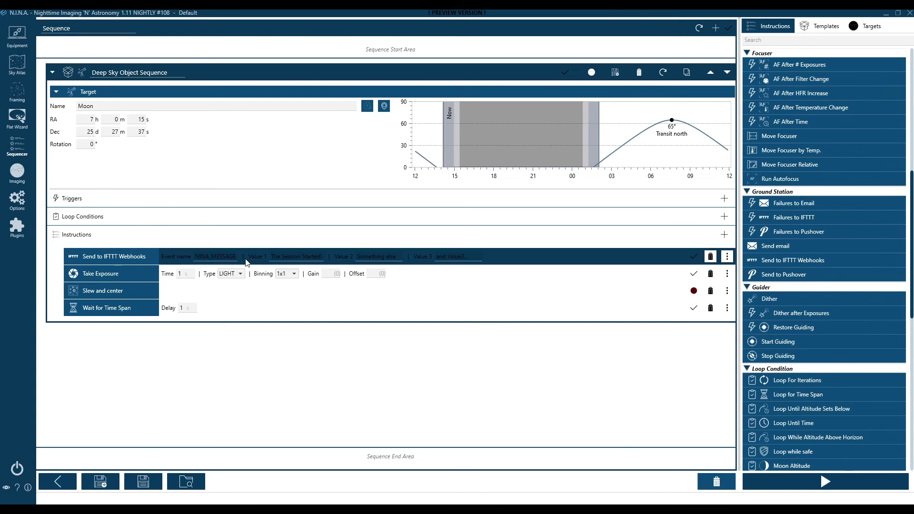
{"action": "left_click", "coordinate": [455, 256]}
{"action": "key", "text": "BackSpace"}
{"action": "left_click", "coordinate": [362, 256]}
{"action": "key", "text": "BackSpace"}
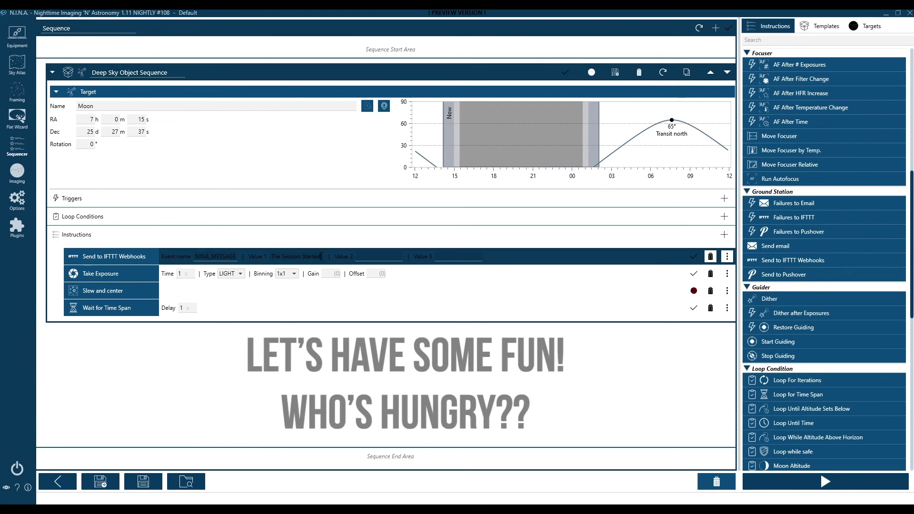
{"action": "left_click", "coordinate": [292, 256]}
{"action": "key", "text": "BackSpace"}
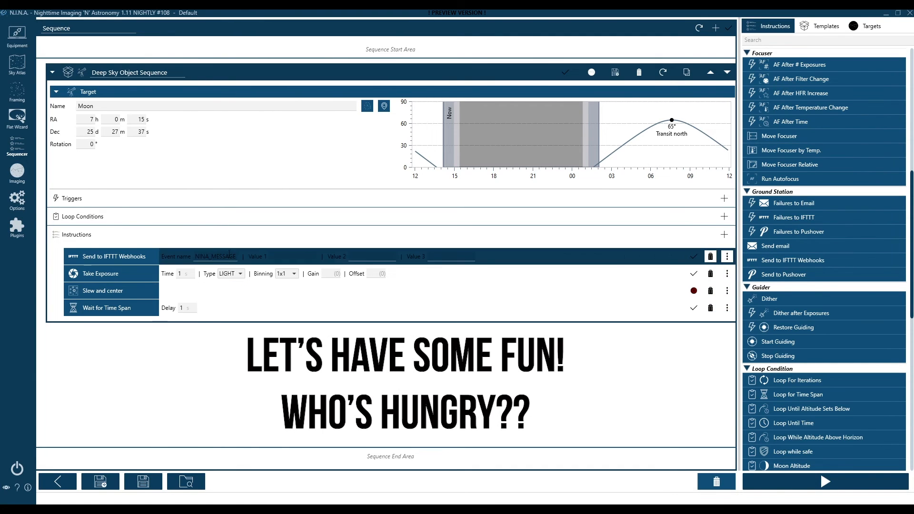
Change the webhook event name to NINA_PIZZA and switch to IFTTT in the browser
{"action": "left_click_drag", "start_coordinate": [212, 257], "coordinate": [234, 260]}
{"action": "type", "text": "PIZZ"}
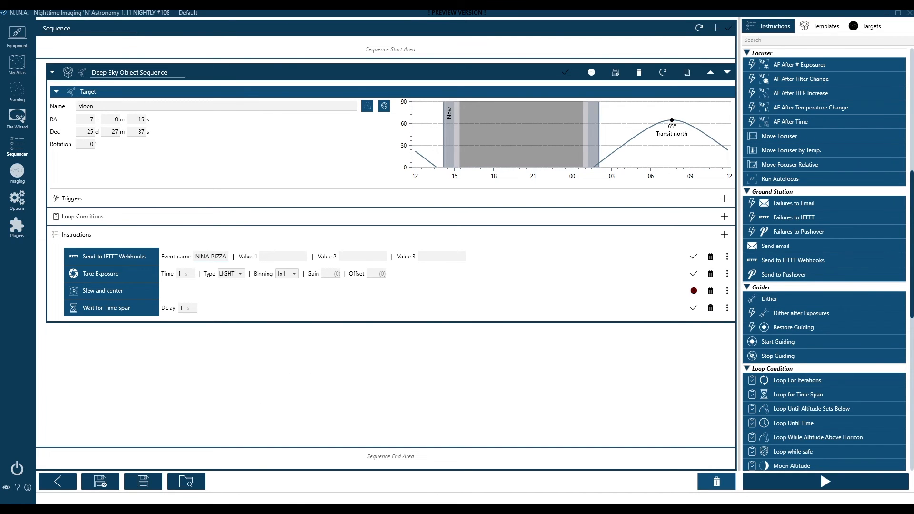
{"action": "left_click", "coordinate": [247, 510]}
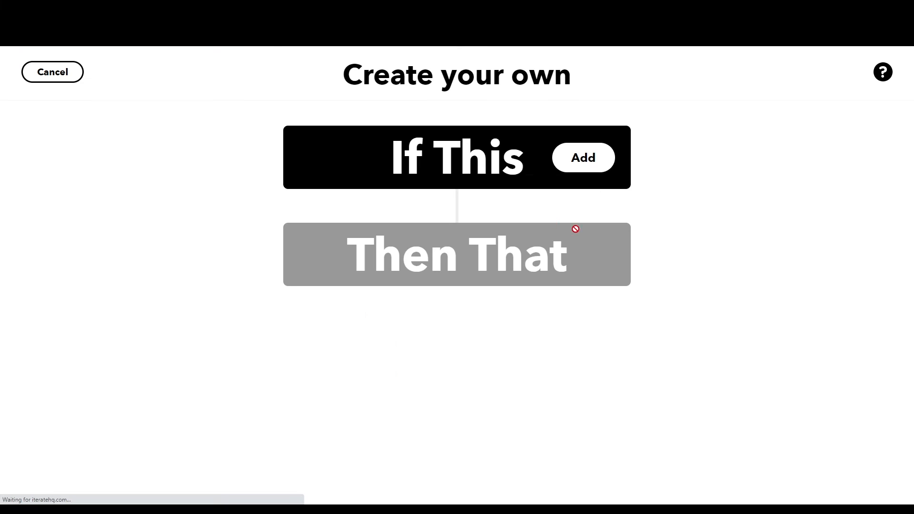
Set the applet trigger to a Webhooks web request with event name NINA_PIZZA
{"action": "left_click", "coordinate": [509, 164]}
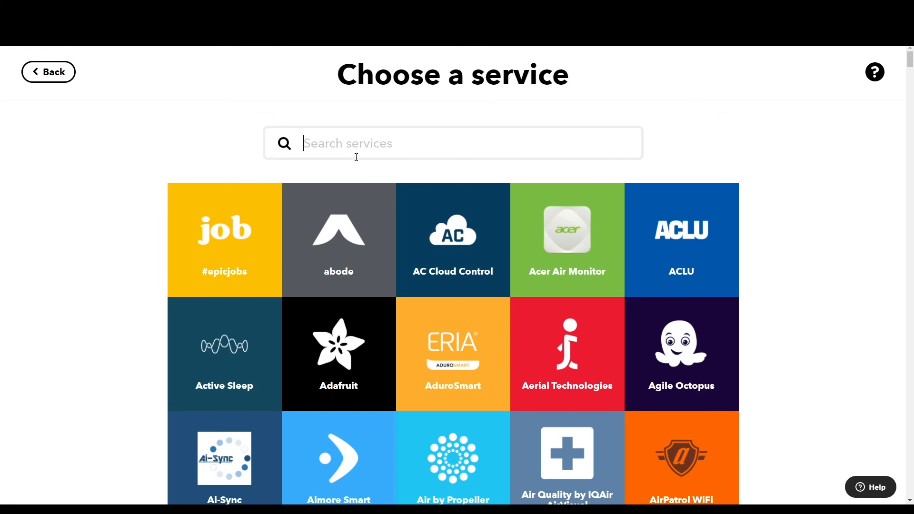
{"action": "type", "text": "web"}
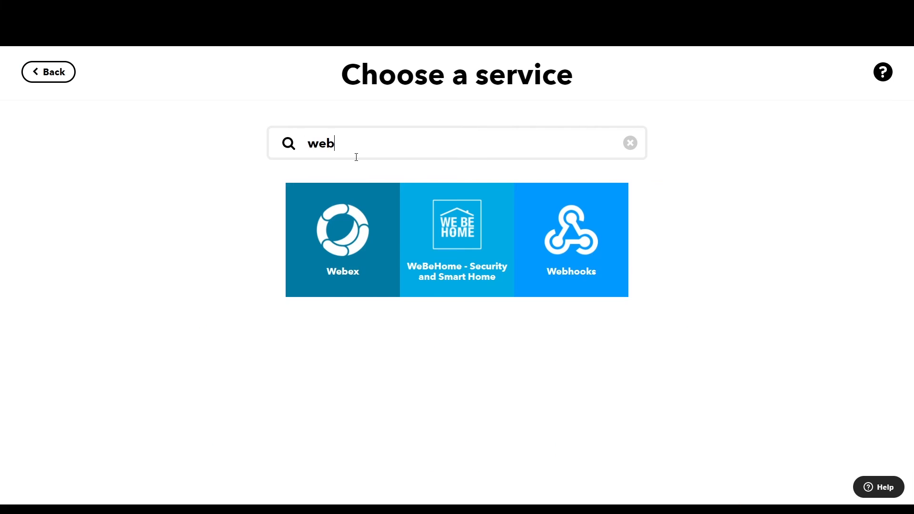
{"action": "left_click", "coordinate": [613, 263]}
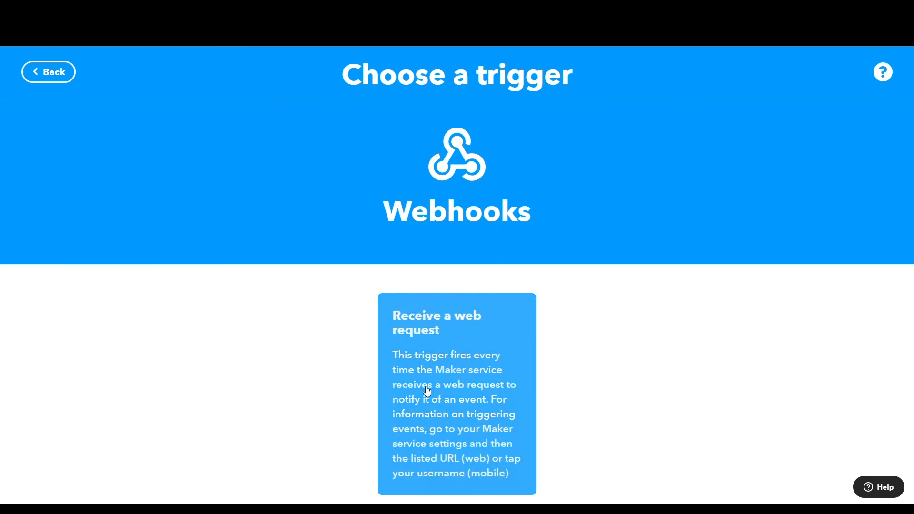
{"action": "left_click", "coordinate": [428, 363]}
{"action": "left_click", "coordinate": [366, 311]}
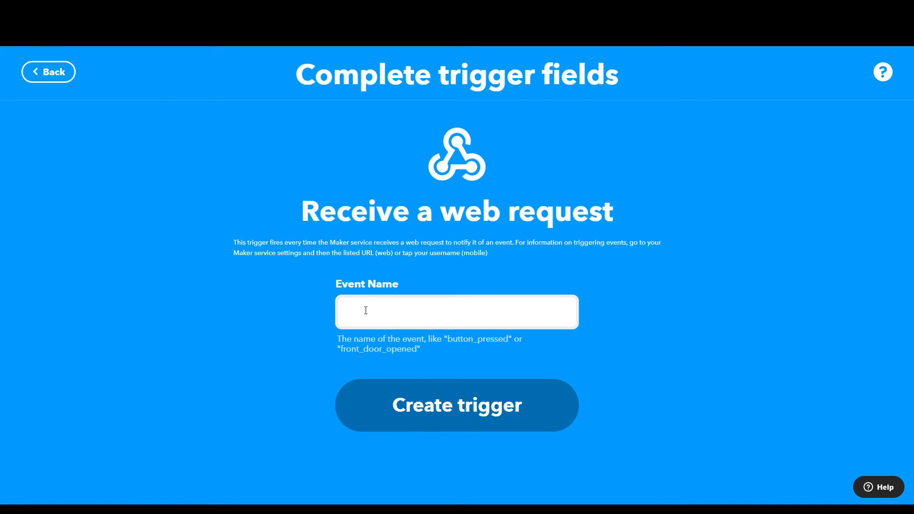
{"action": "type", "text": "NINA_PIZZA"}
{"action": "left_click", "coordinate": [486, 408]}
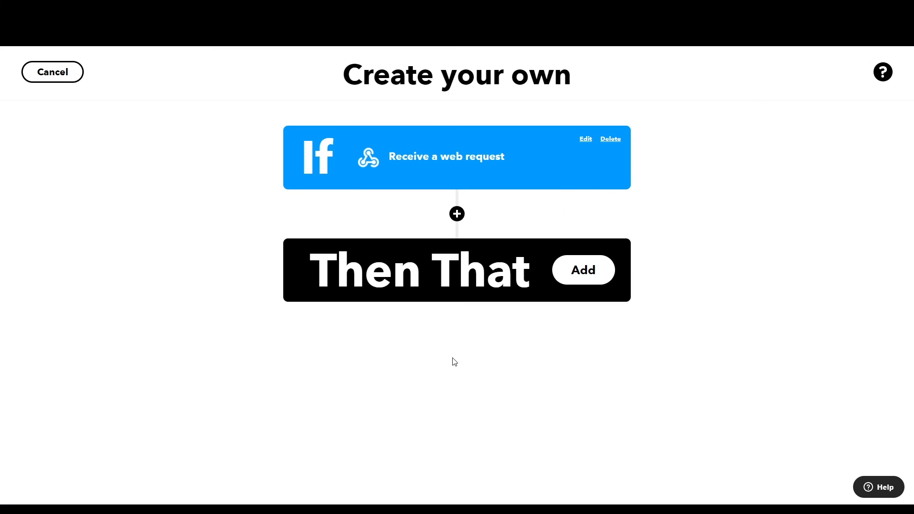
Choose Domino's Place my Domino's Easy Order as the applet's action
{"action": "left_click", "coordinate": [441, 278]}
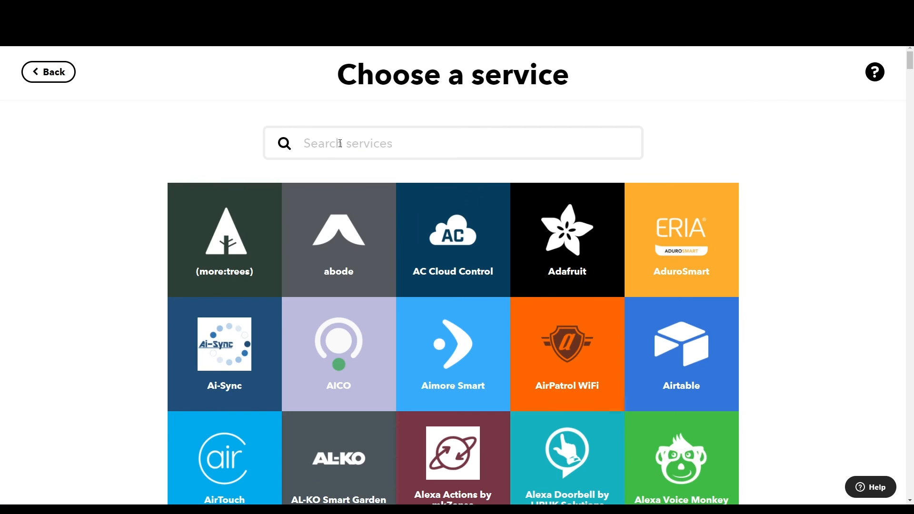
{"action": "type", "text": "domin"}
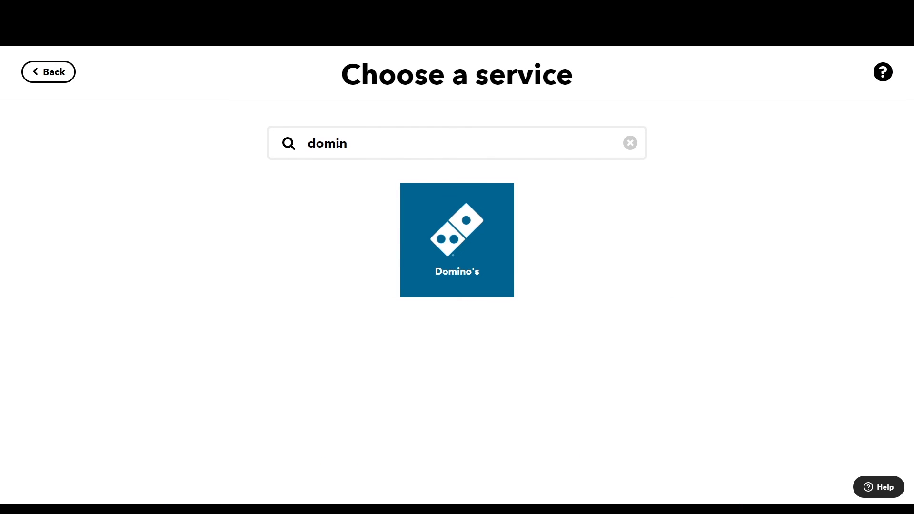
{"action": "left_click", "coordinate": [452, 252]}
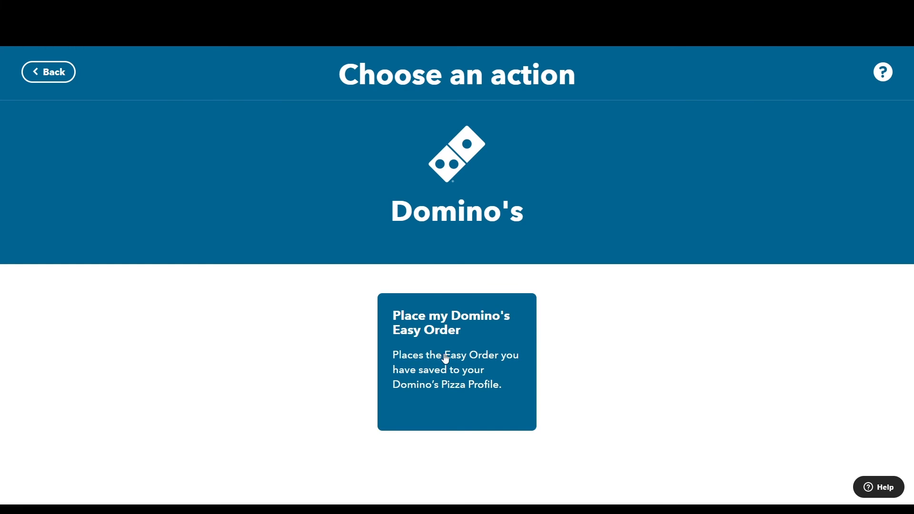
{"action": "left_click", "coordinate": [460, 410]}
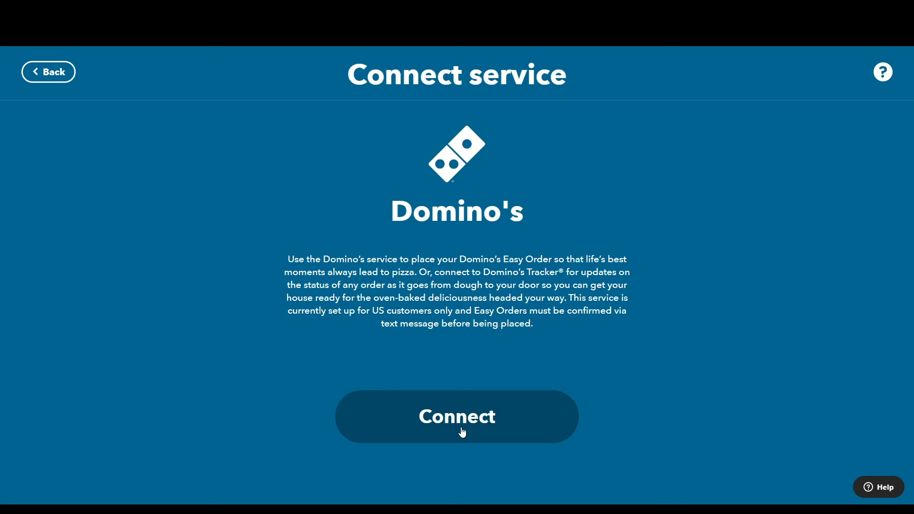
{"action": "left_click", "coordinate": [463, 432]}
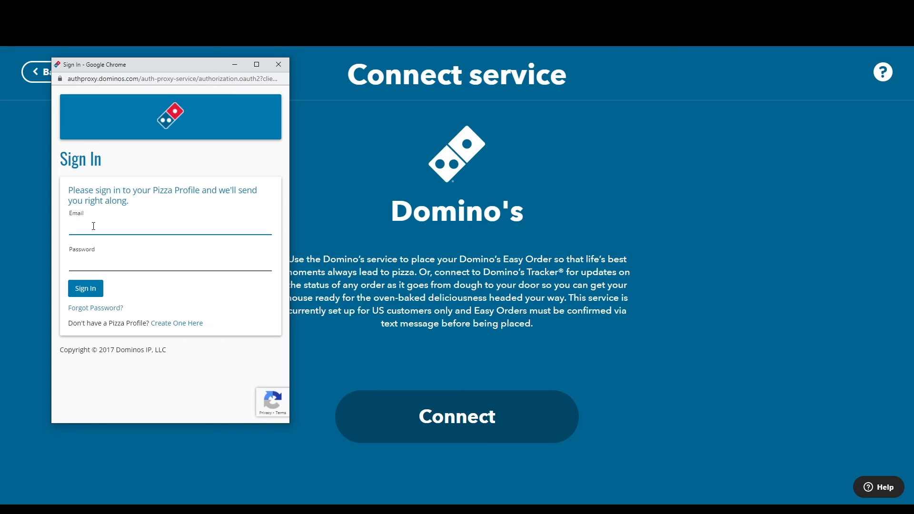
{"action": "type", "text": "..."}
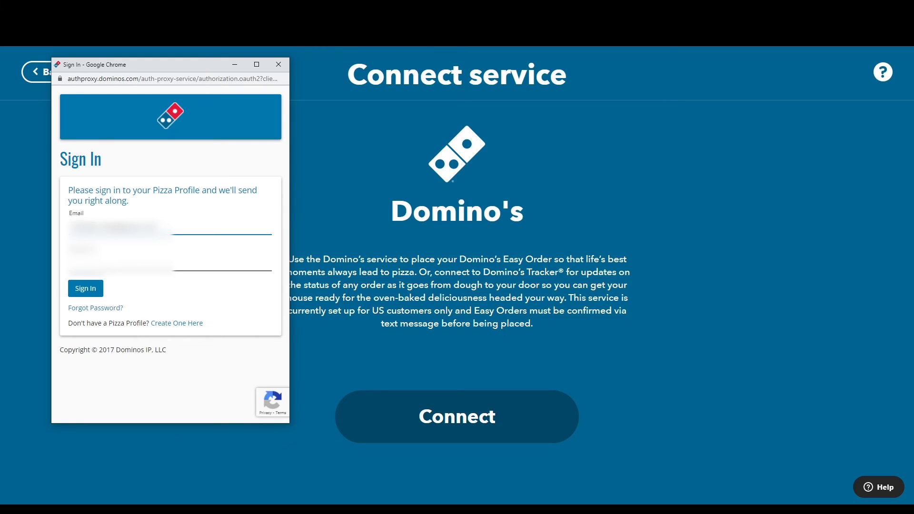
{"action": "key", "text": "Return"}
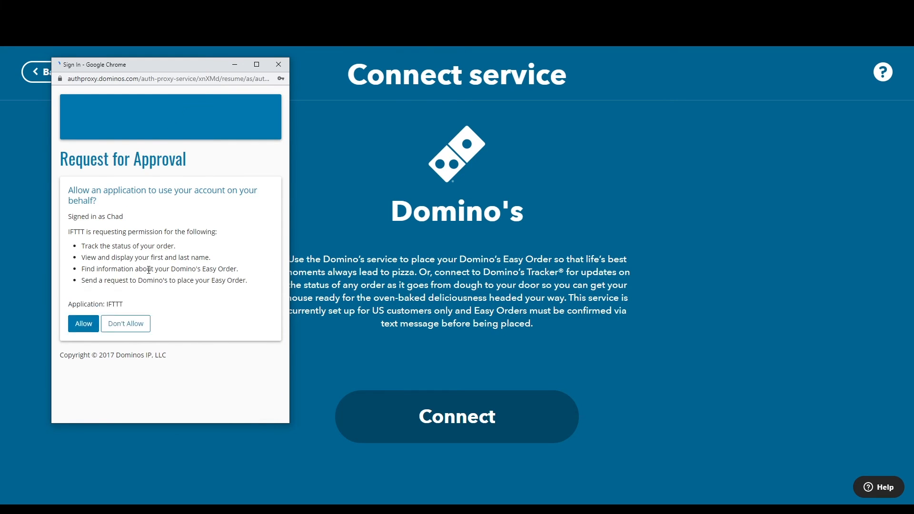
{"action": "scroll", "coordinate": [256, 341], "scroll_direction": "down", "scroll_amount": 3}
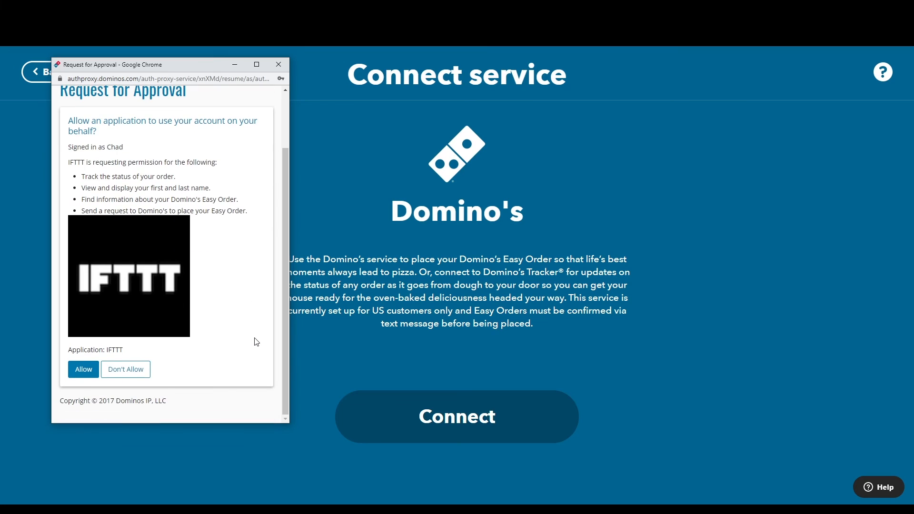
{"action": "left_click", "coordinate": [83, 369]}
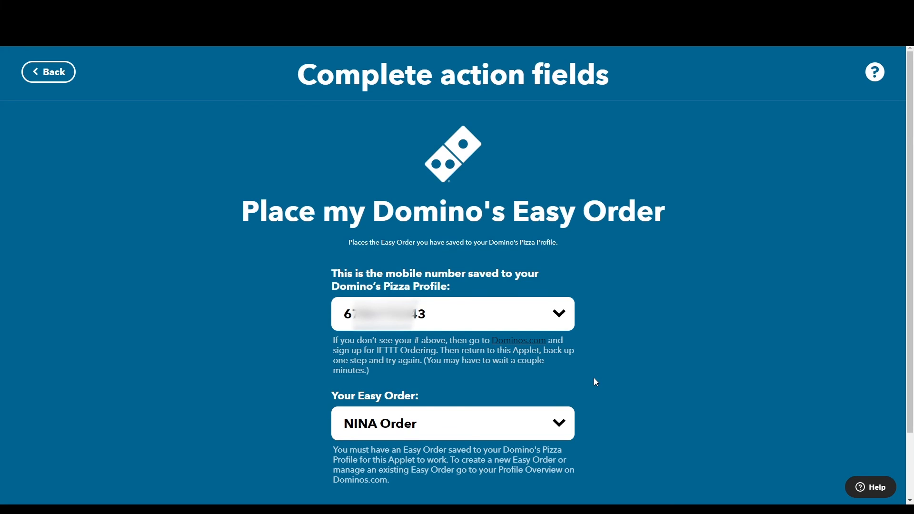
Create the Easy Order action and finish the applet titled 'NINA_PIZZA for Ground Station'
{"action": "scroll", "coordinate": [596, 380], "scroll_direction": "down", "scroll_amount": 2}
{"action": "left_click", "coordinate": [488, 459]}
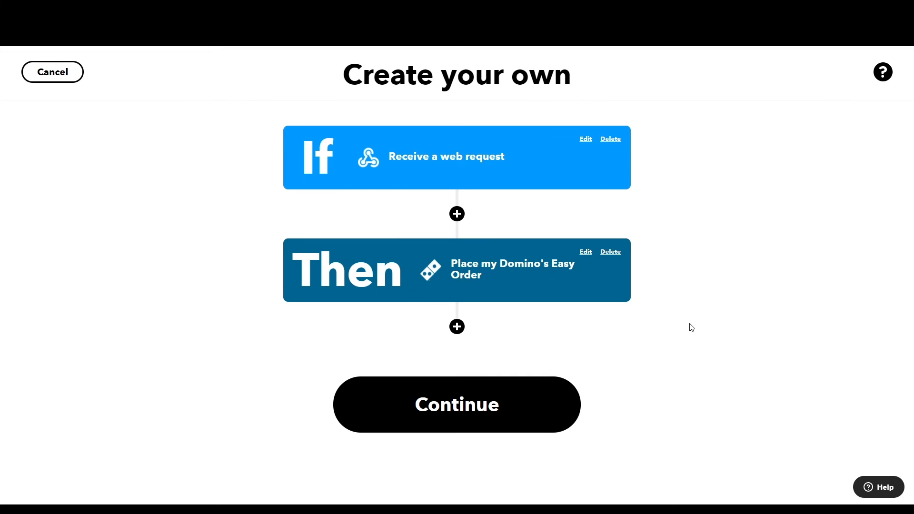
{"action": "left_click", "coordinate": [460, 419]}
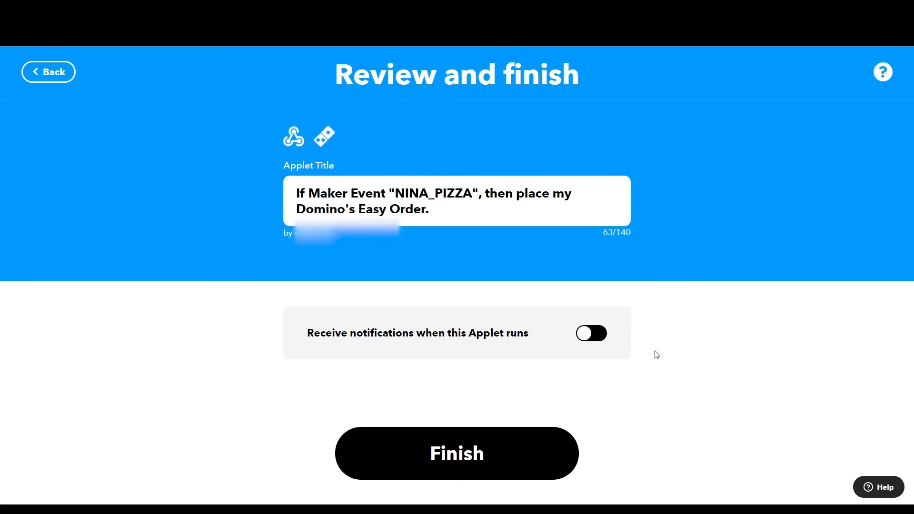
{"action": "left_click_drag", "start_coordinate": [450, 211], "coordinate": [261, 183]}
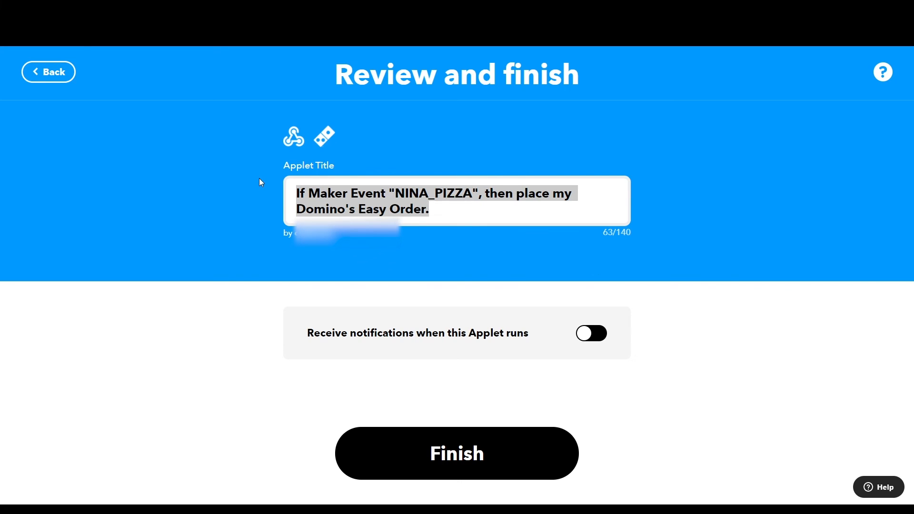
{"action": "type", "text": "NINA_"}
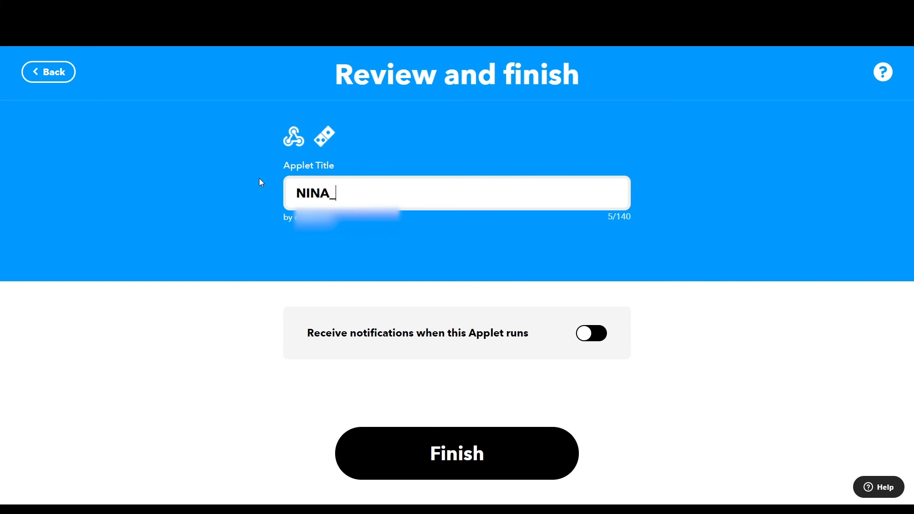
{"action": "type", "text": "PIZZA for G"}
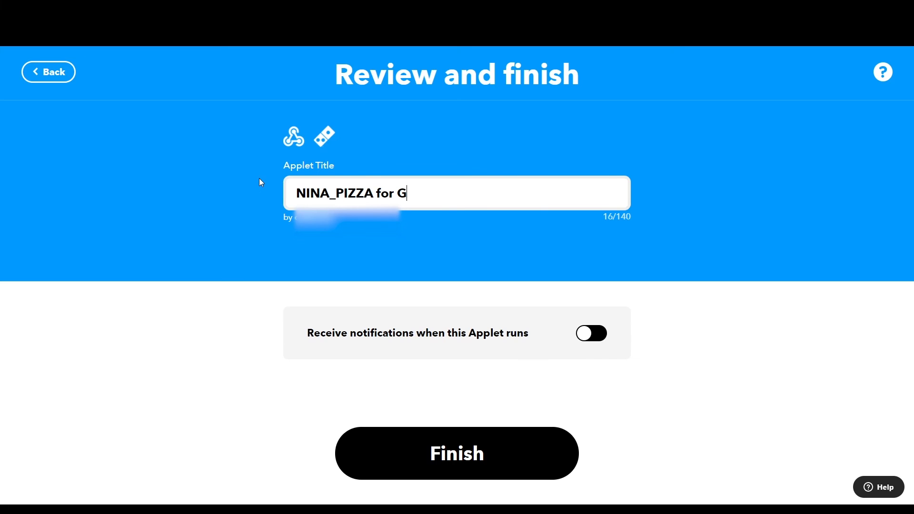
{"action": "type", "text": "round Sta"}
{"action": "type", "text": "tion"}
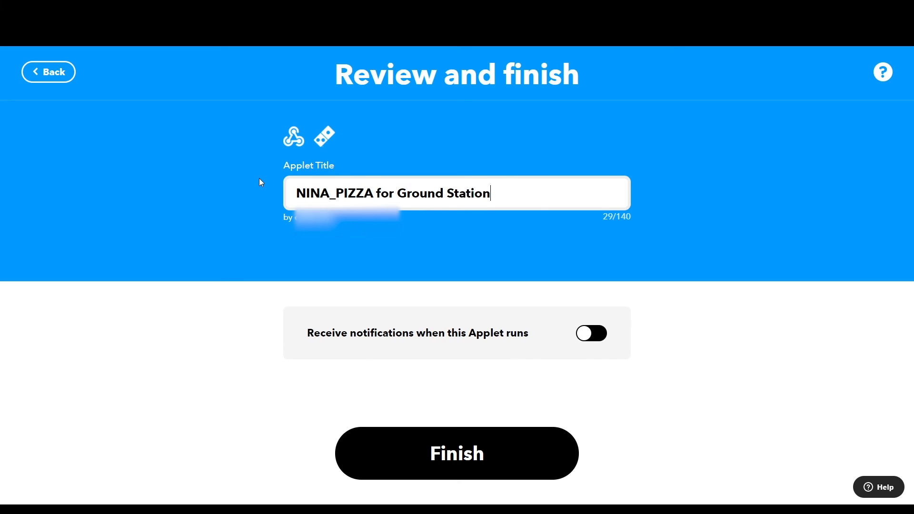
{"action": "left_click", "coordinate": [471, 470]}
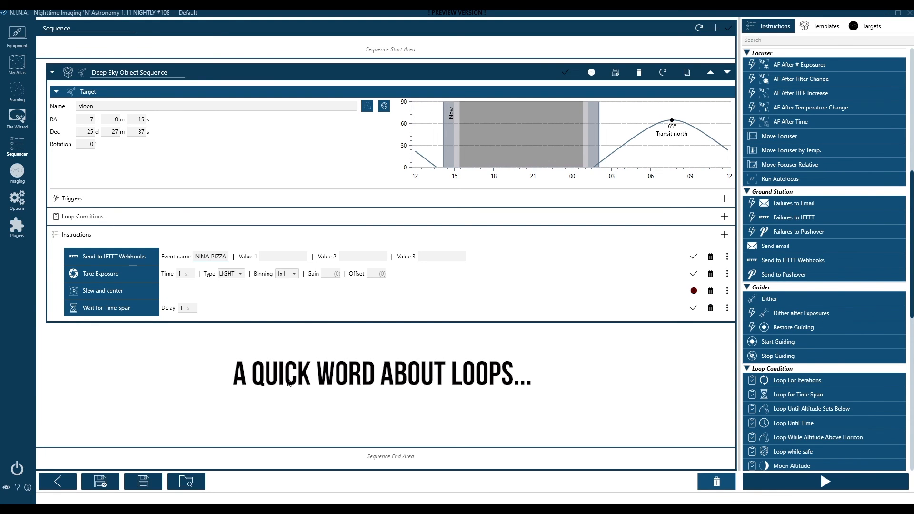
Delete the Take Exposure, Slew and center, and Wait for Time Span instructions
{"action": "left_click", "coordinate": [712, 278]}
{"action": "left_click", "coordinate": [712, 278]}
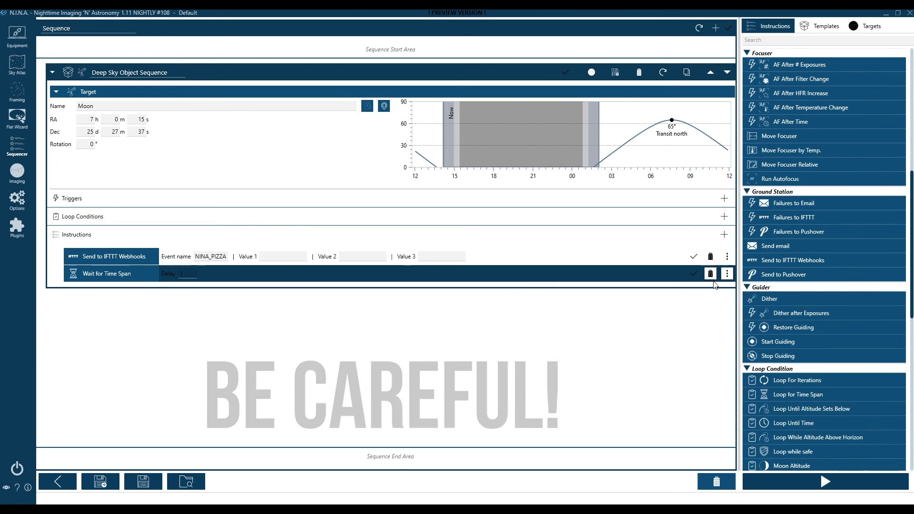
{"action": "left_click", "coordinate": [710, 275]}
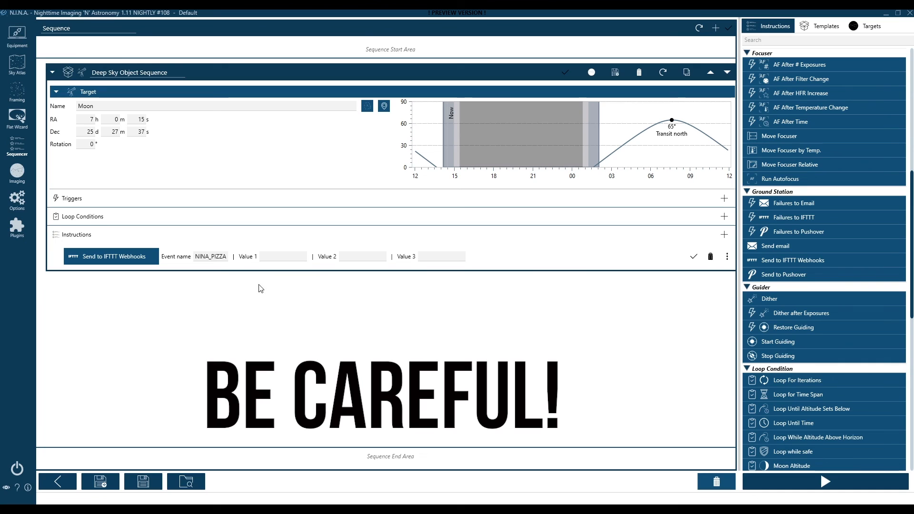
Add a Loop for Time Span condition set to 8 hours
{"action": "left_click", "coordinate": [724, 216]}
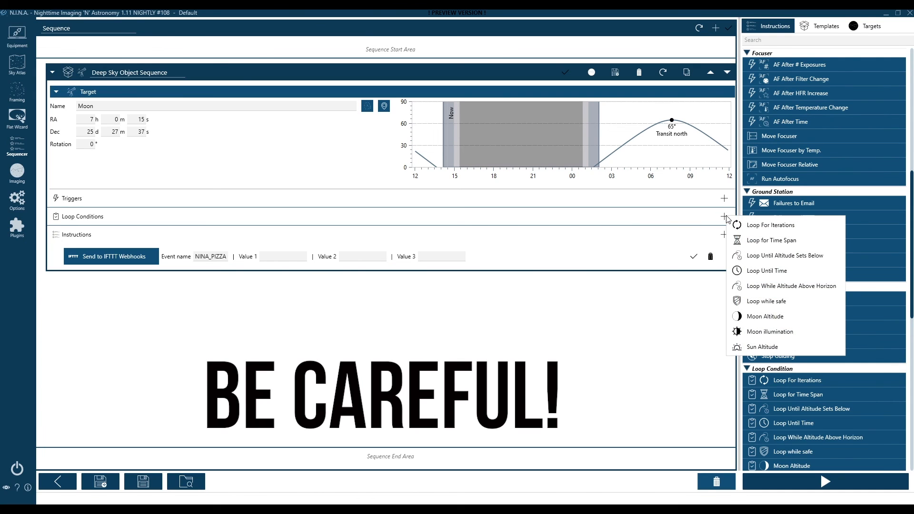
{"action": "left_click", "coordinate": [759, 240]}
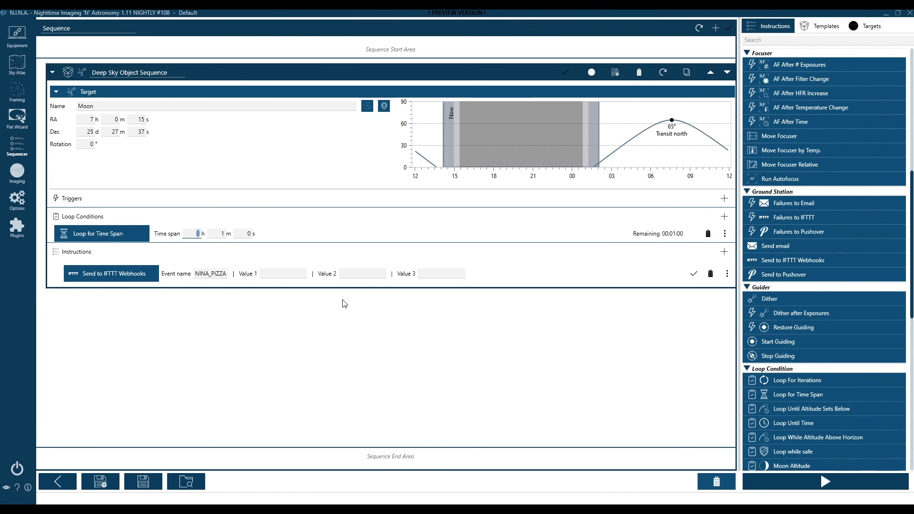
{"action": "type", "text": "8"}
{"action": "left_click", "coordinate": [278, 273]}
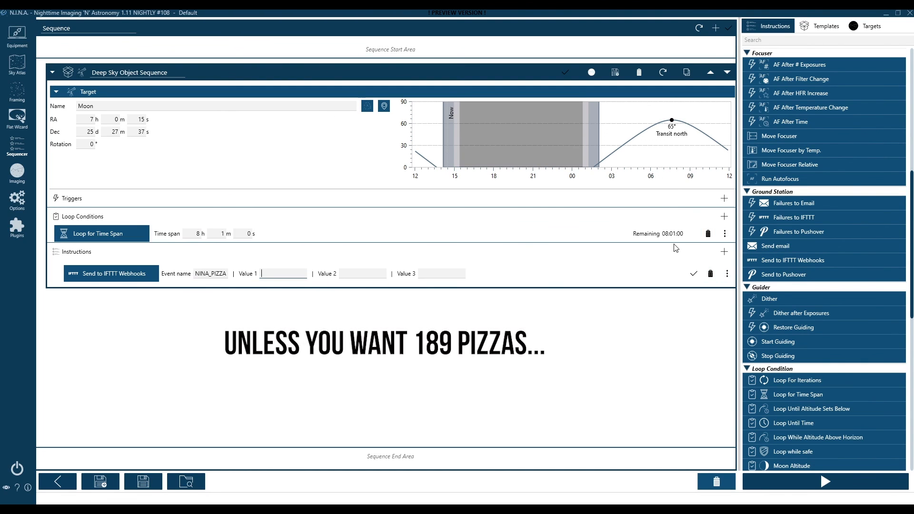